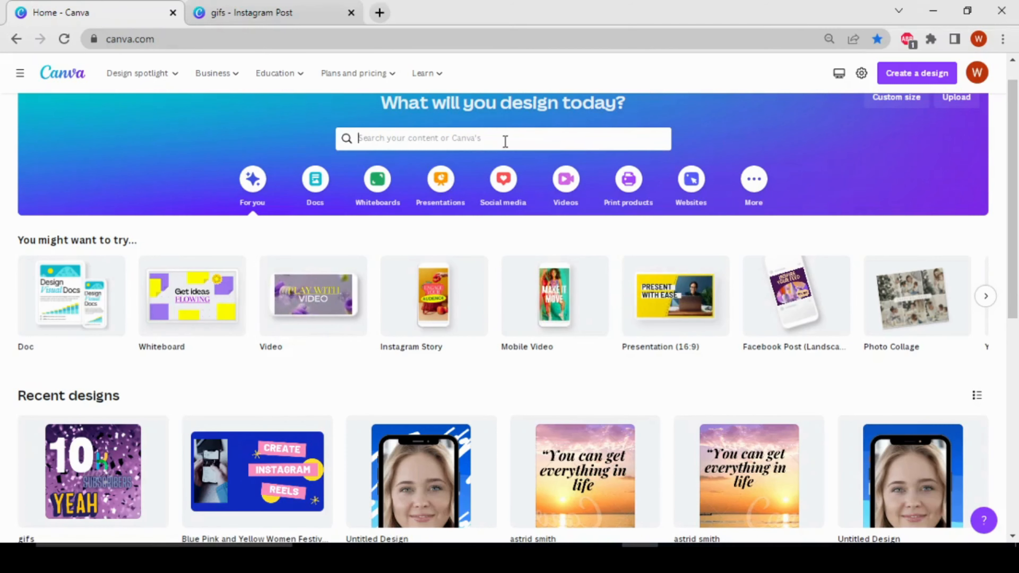
Step: Search the templates for "gifs" and browse the resulting designs
left_click(506, 141)
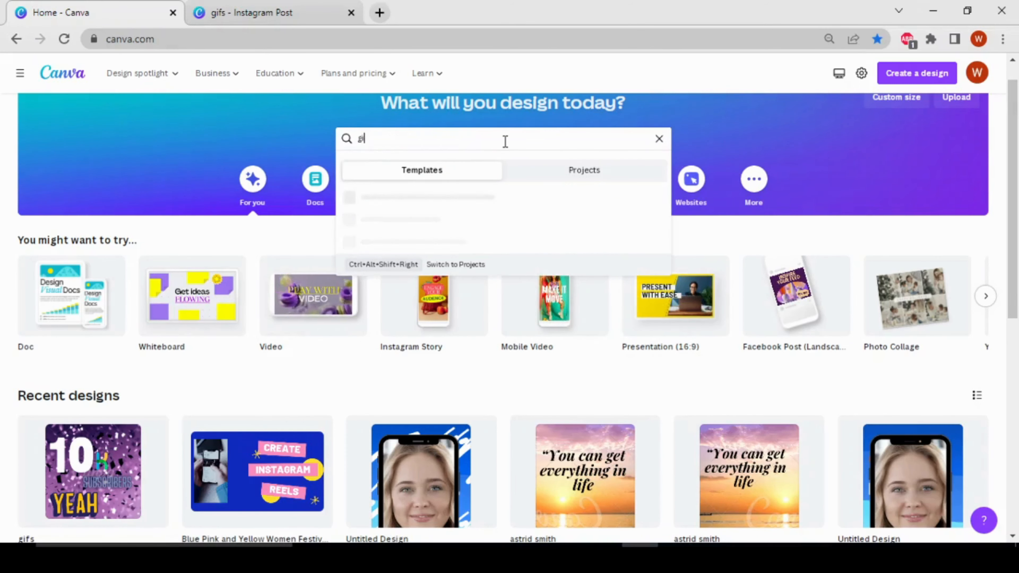
key("Return")
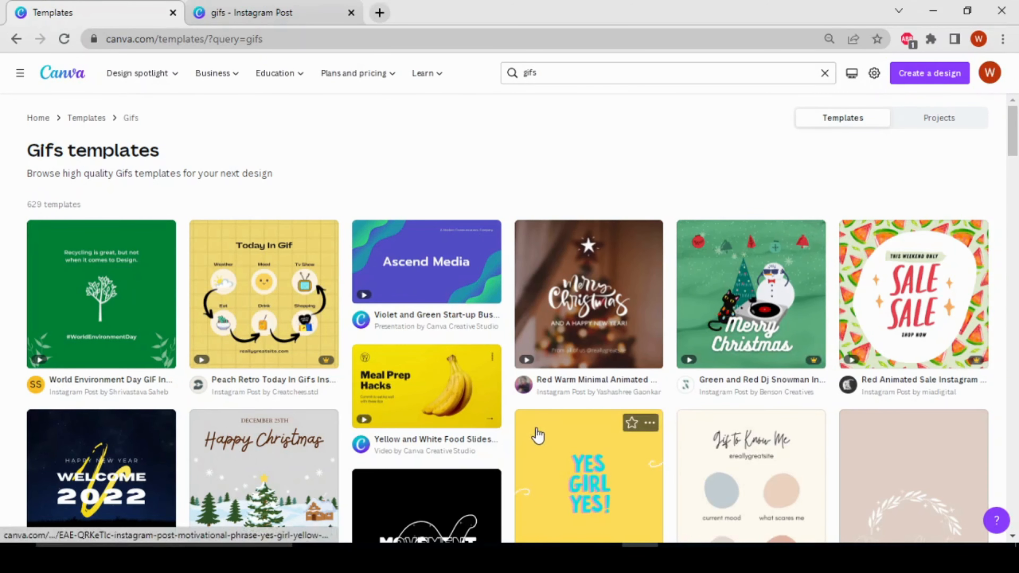
scroll(530, 434, "down", 3)
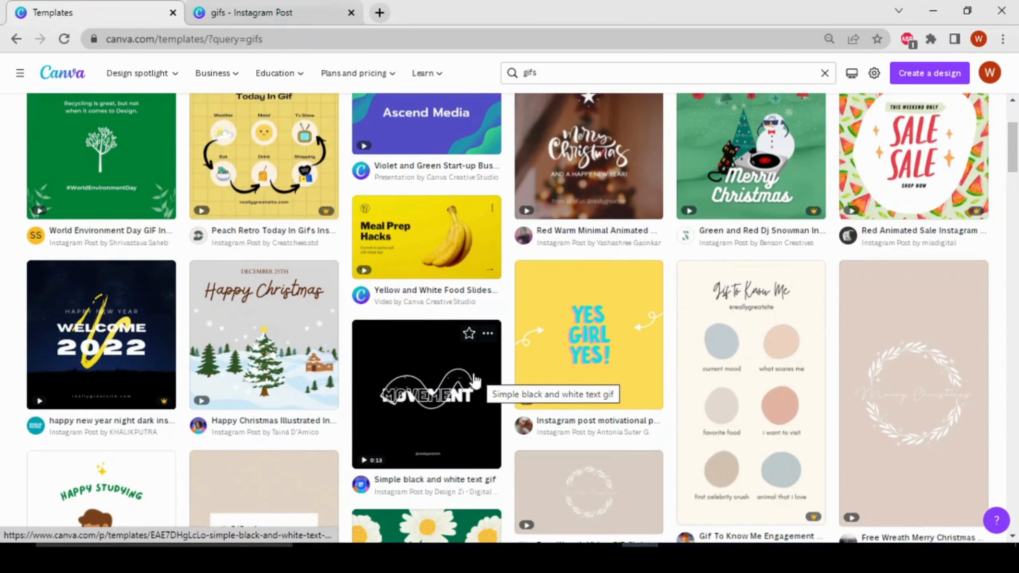
scroll(560, 363, "up", 3)
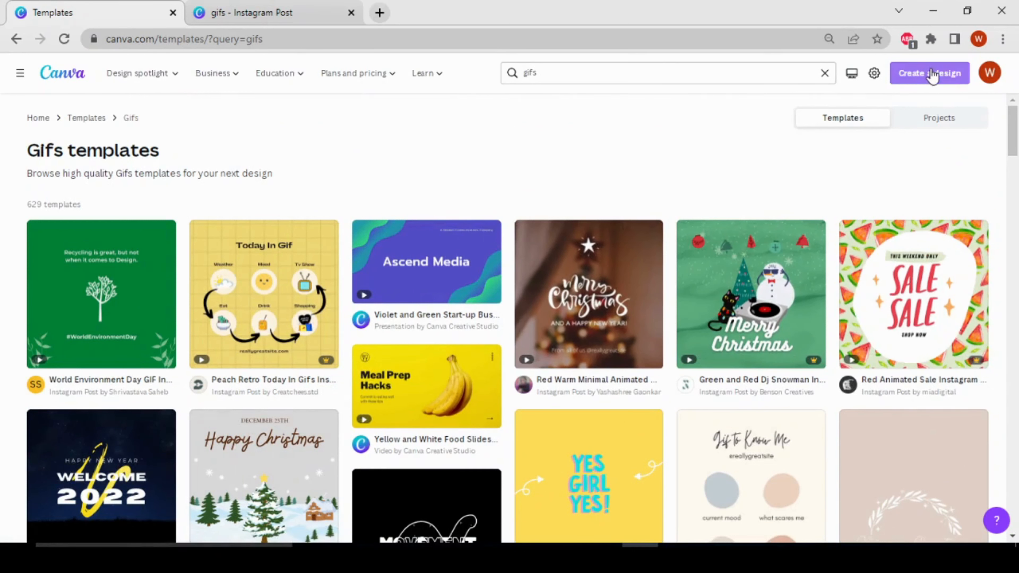
left_click(933, 76)
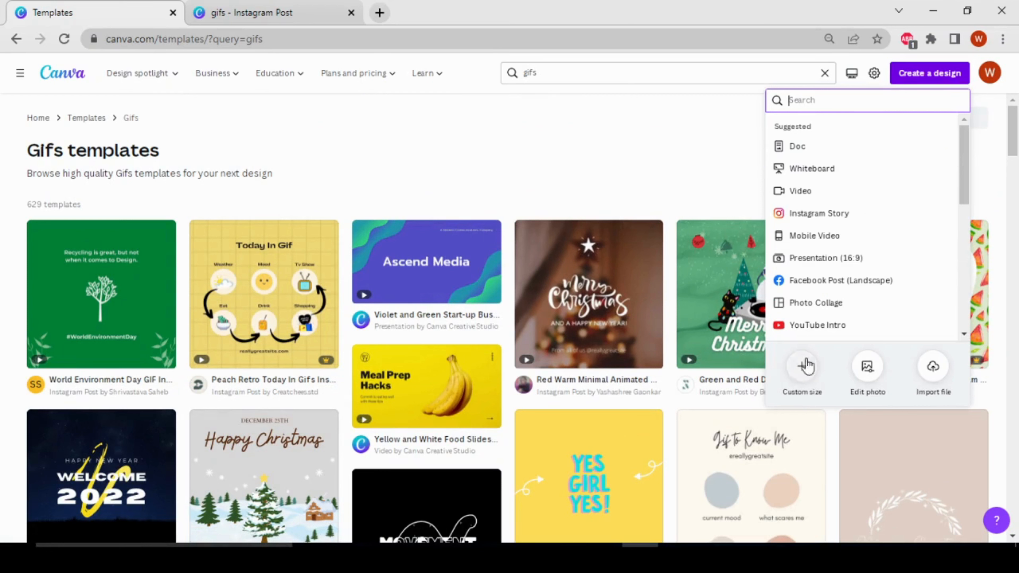
left_click(802, 368)
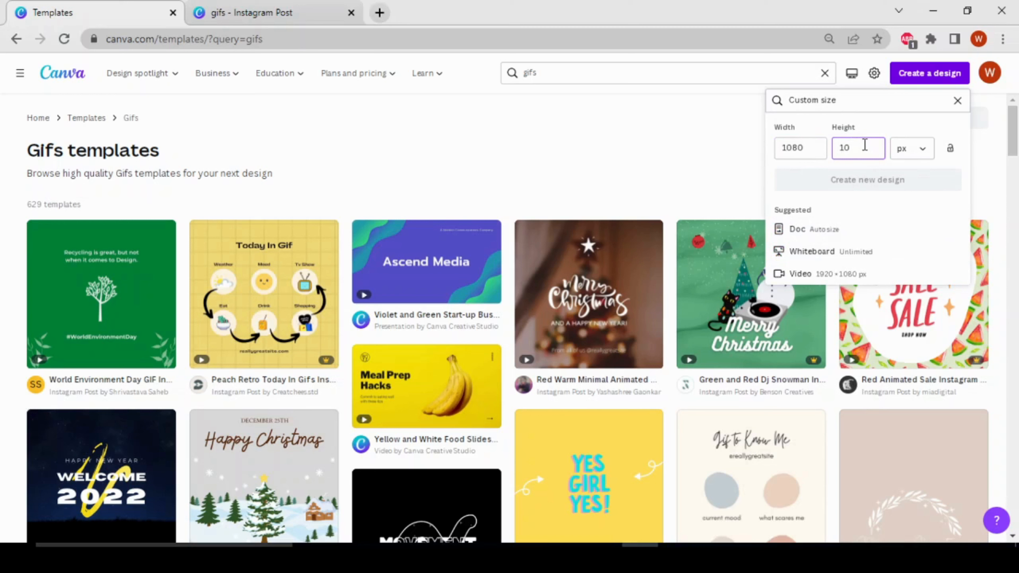
type("80")
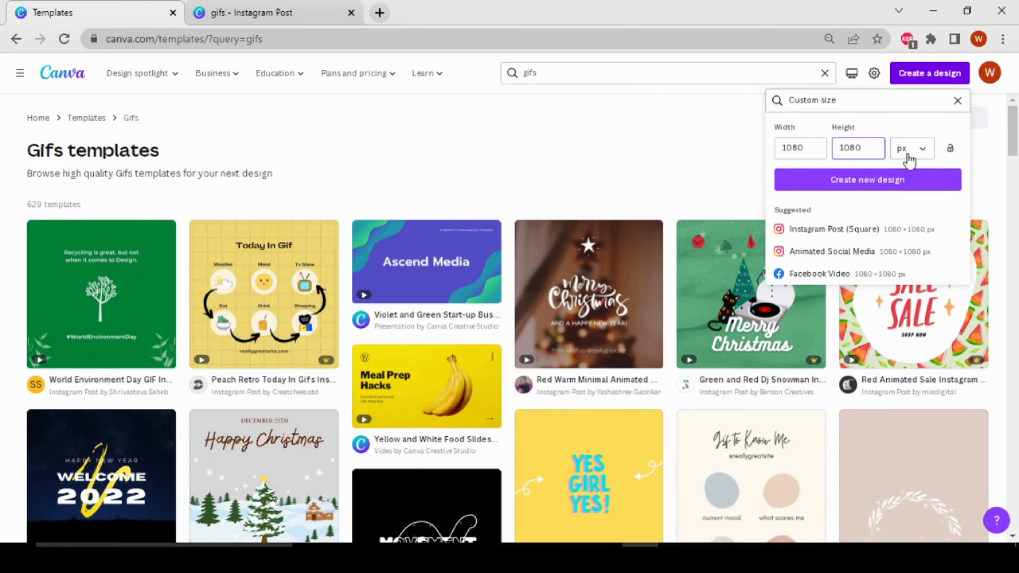
left_click(552, 162)
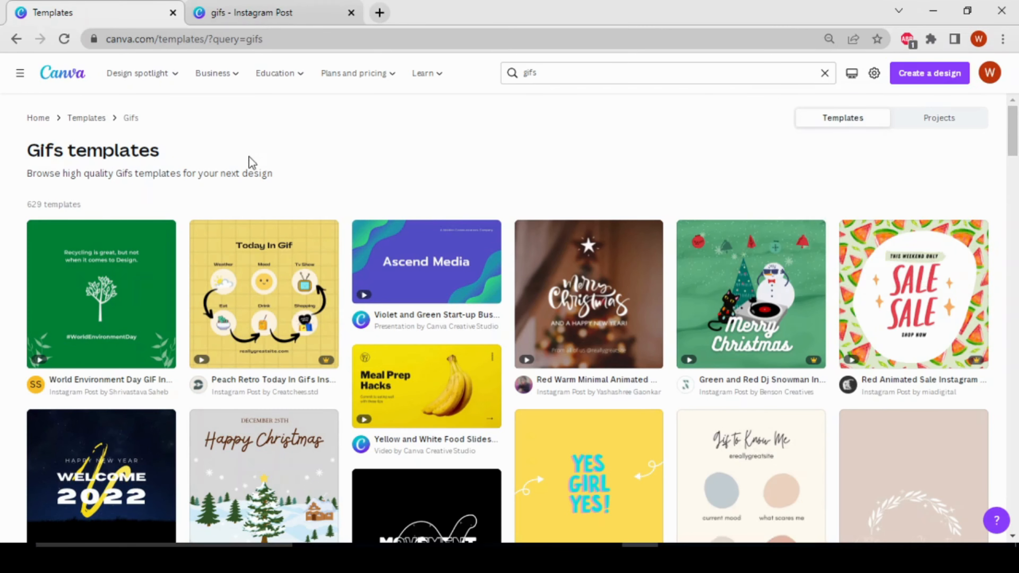
Step: Switch to the open gifs Instagram Post design and add a new page after the happy birthday page
left_click(245, 17)
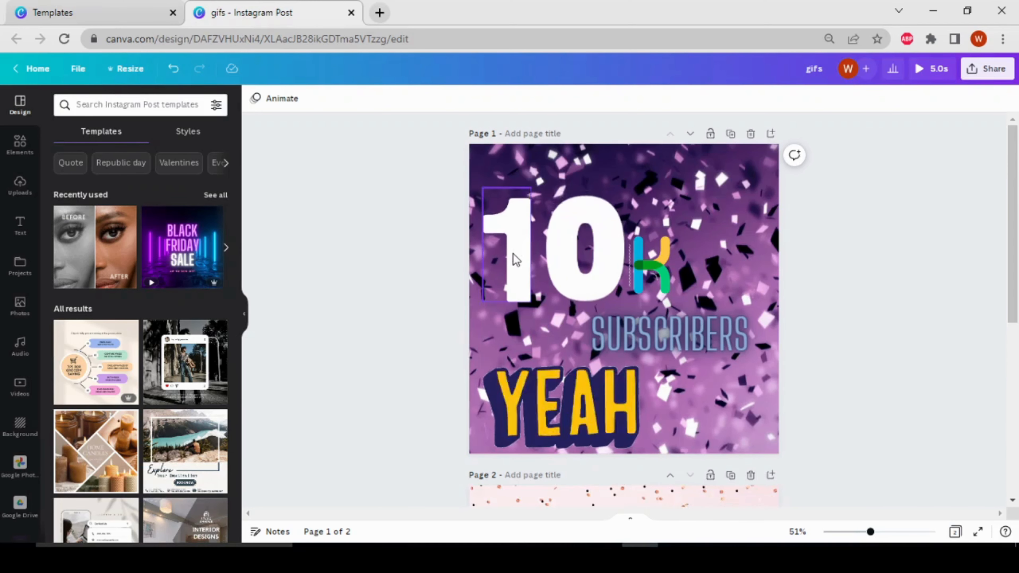
scroll(583, 377, "down", 8)
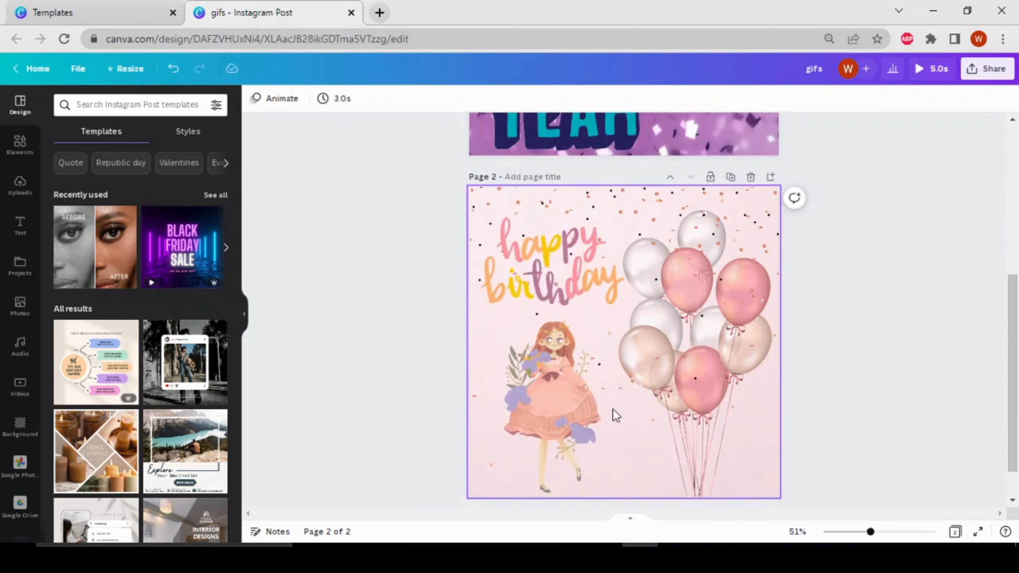
scroll(368, 364, "down", 1)
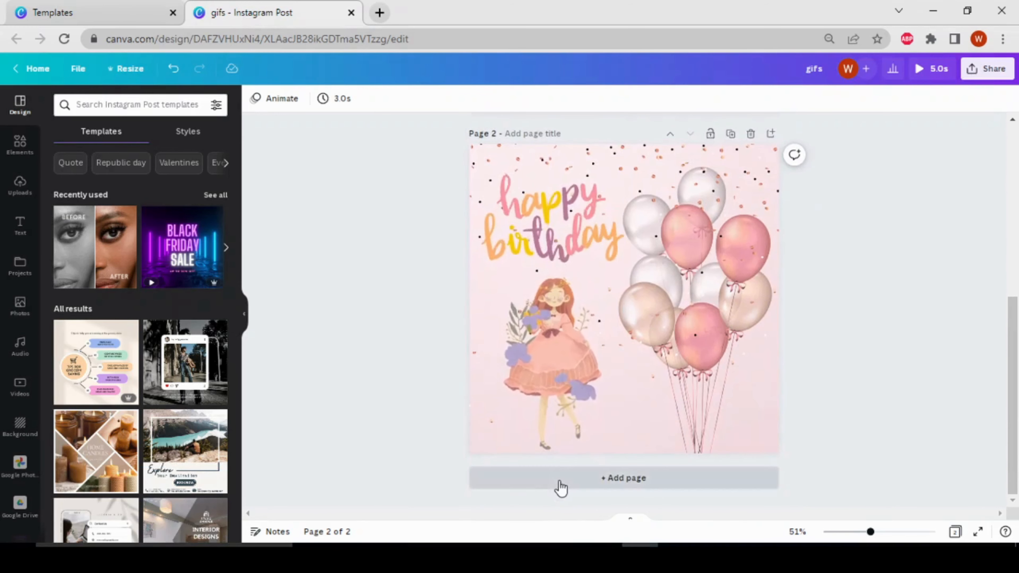
left_click(562, 489)
scroll(374, 321, "up", 10)
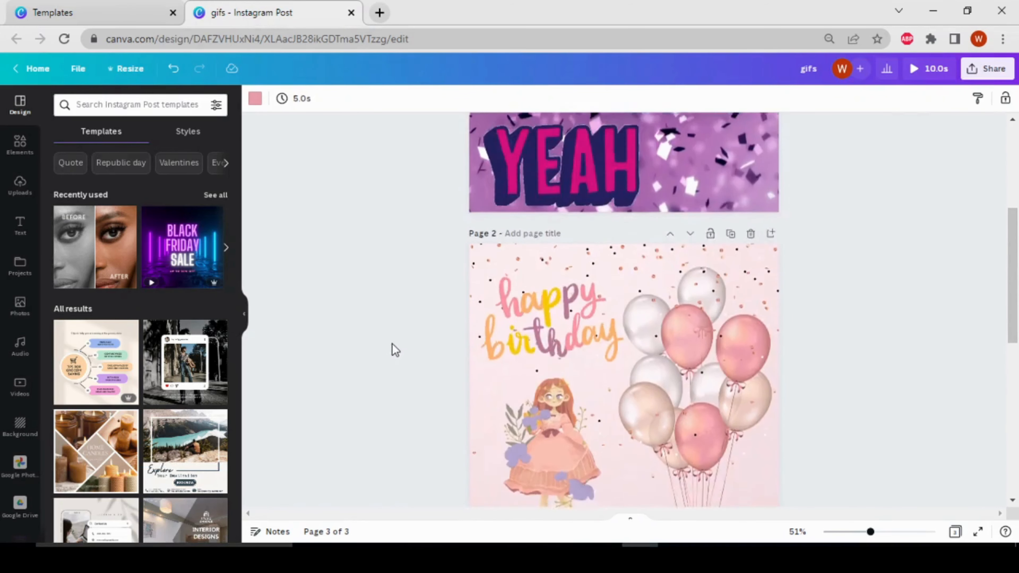
scroll(396, 356, "up", 4)
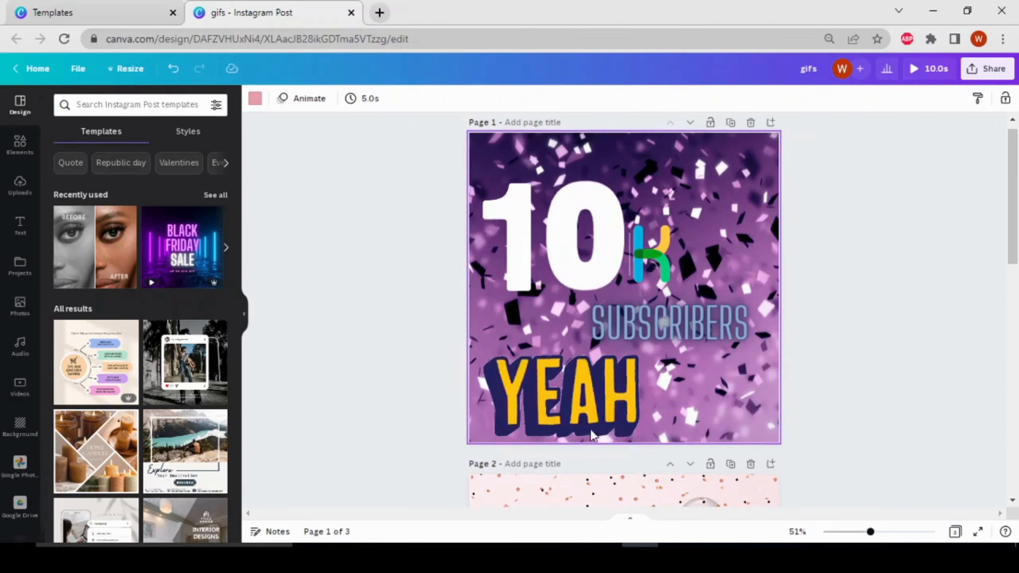
Step: Search the video library for "confetti background"
left_click(18, 388)
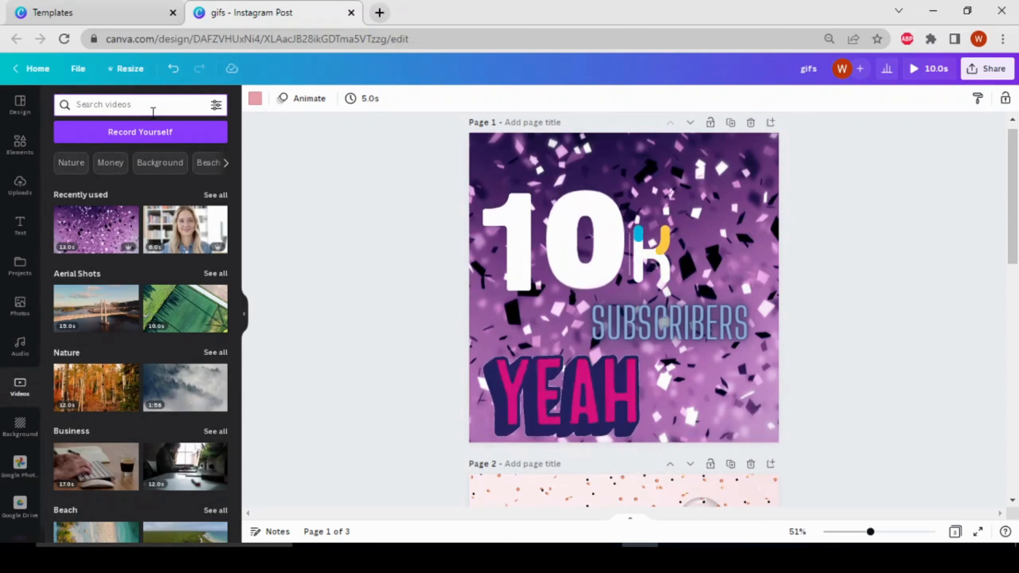
type("confett")
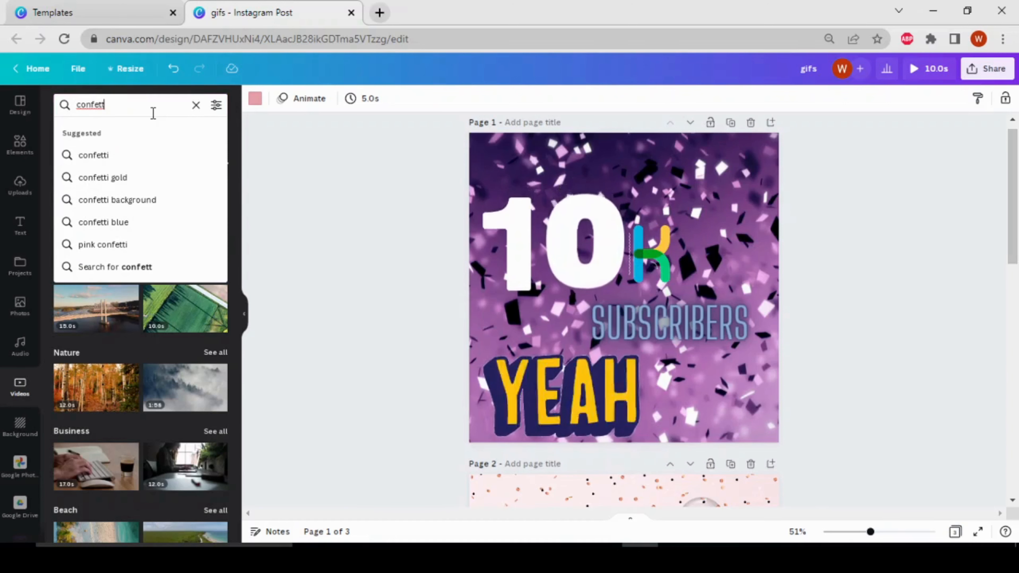
left_click(154, 201)
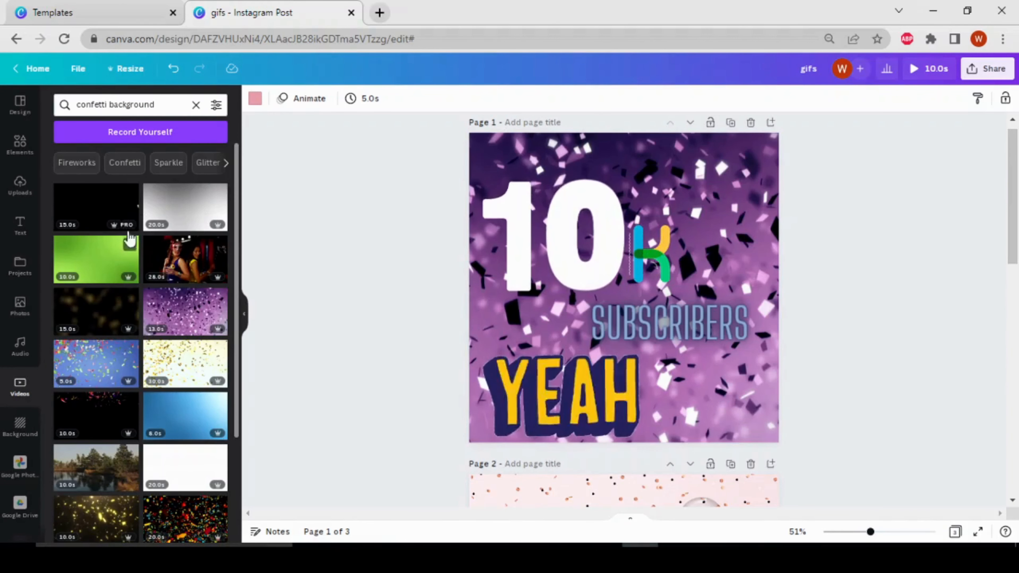
Step: Filter the confetti videos by price, selecting Free and adding Pro as well
left_click(216, 106)
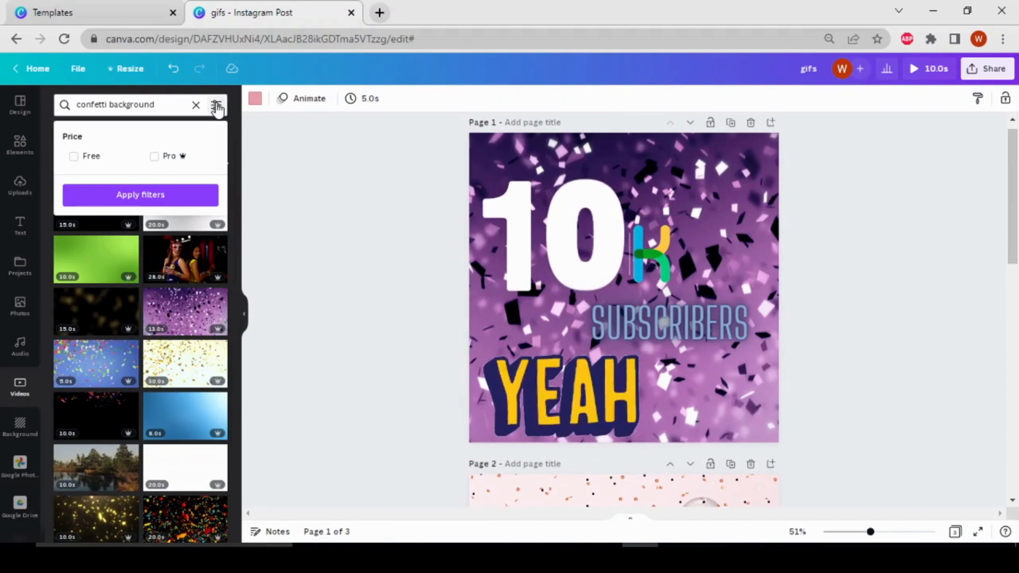
left_click(101, 160)
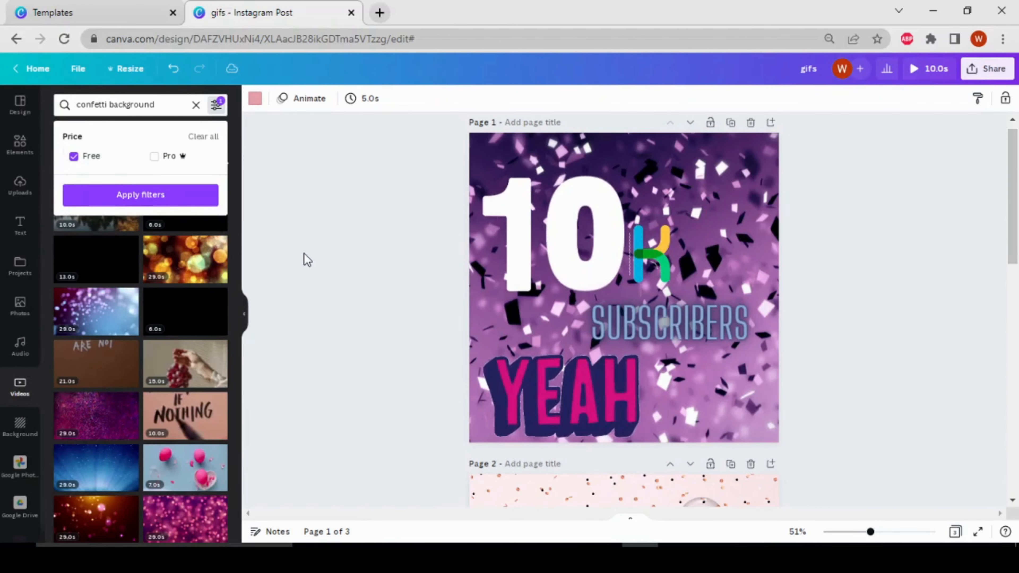
left_click(308, 259)
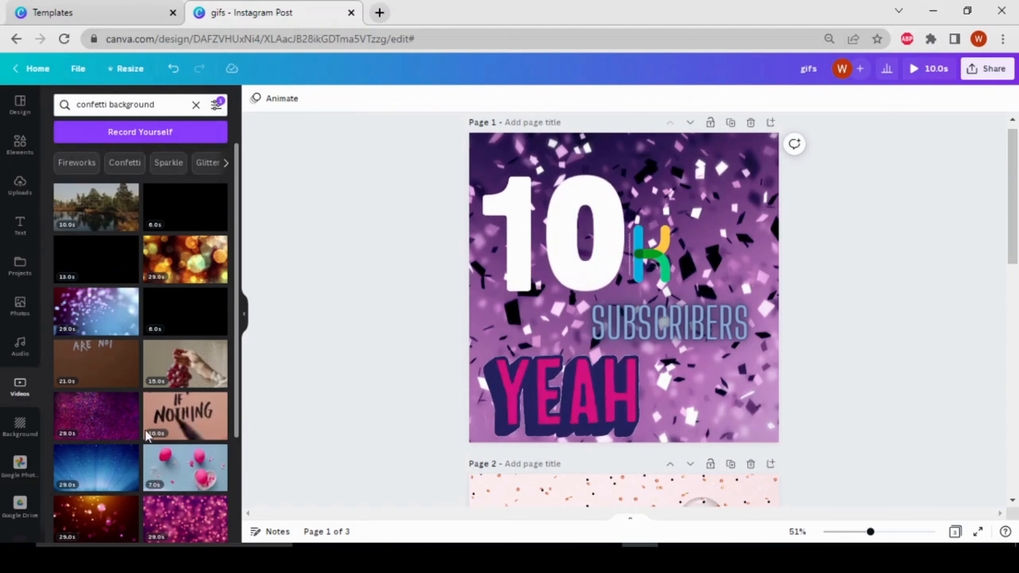
scroll(171, 456, "down", 3)
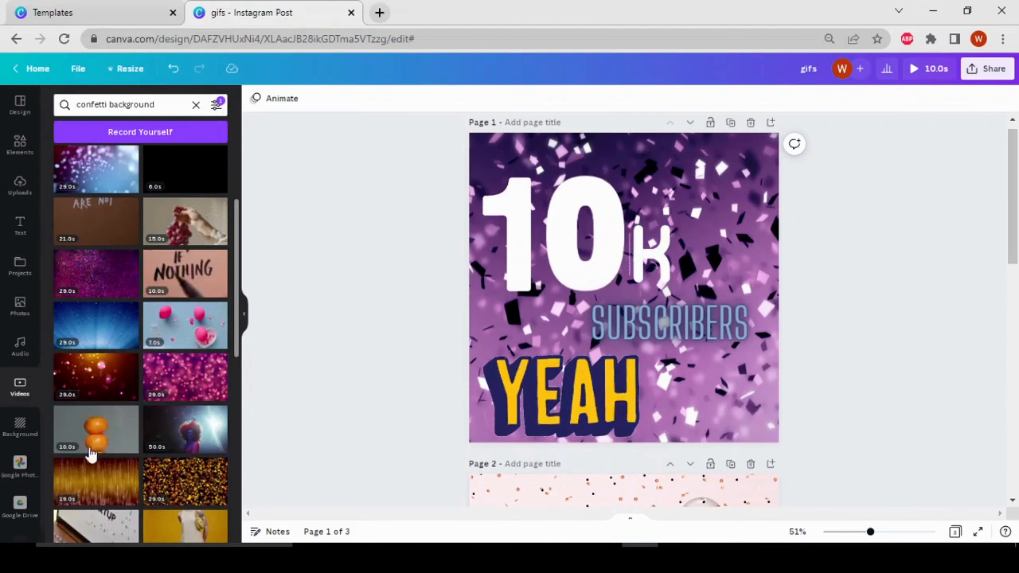
scroll(132, 358, "up", 3)
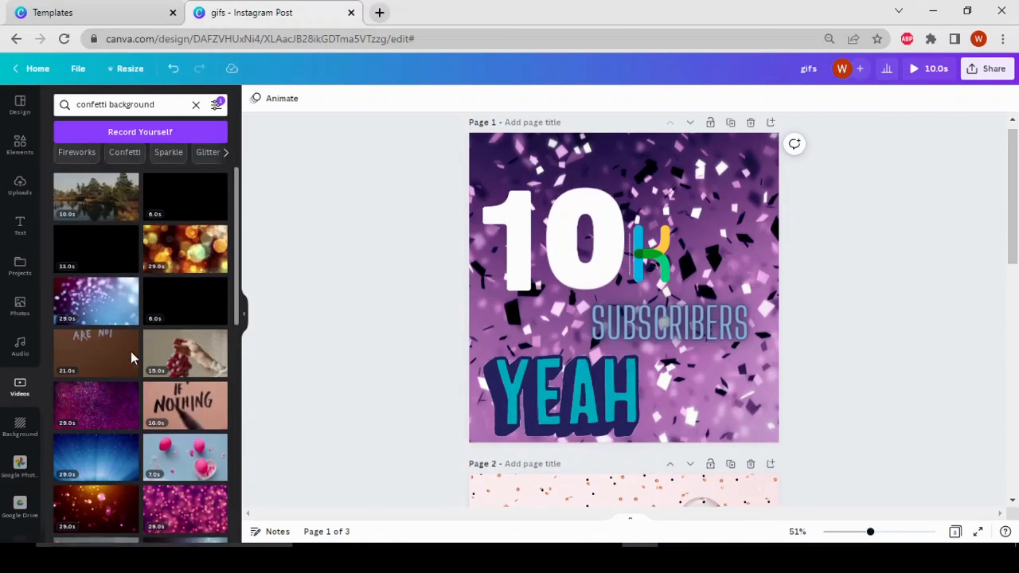
left_click(216, 104)
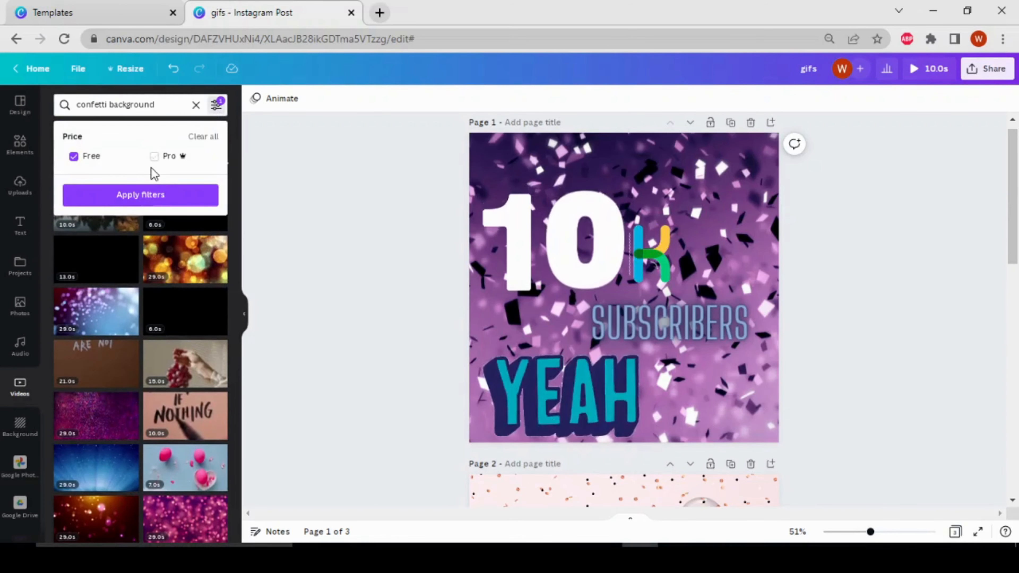
left_click(155, 157)
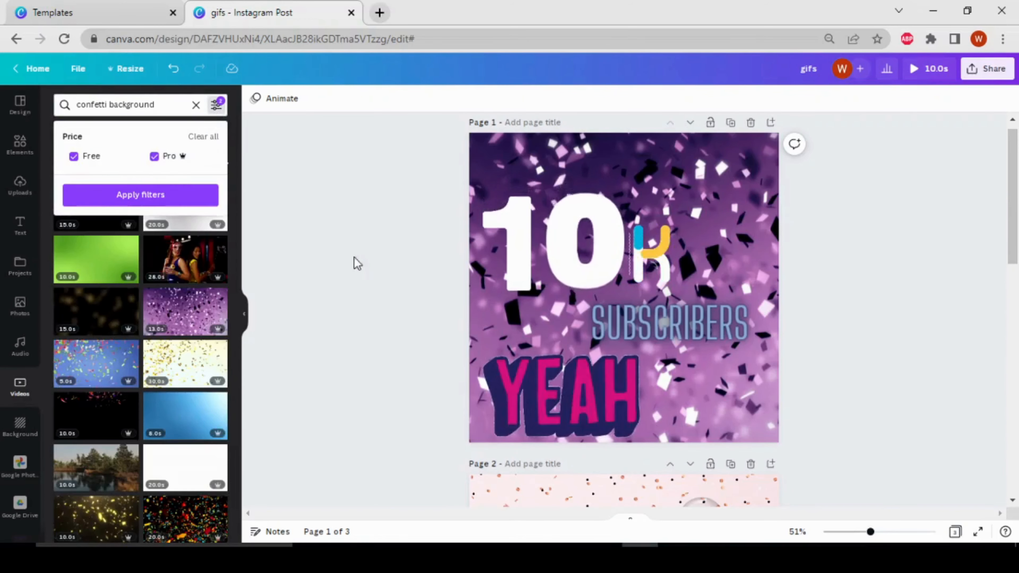
Step: Add the purple 13-second confetti video to the empty page 3 and set it as the page background
scroll(357, 263, "down", 10)
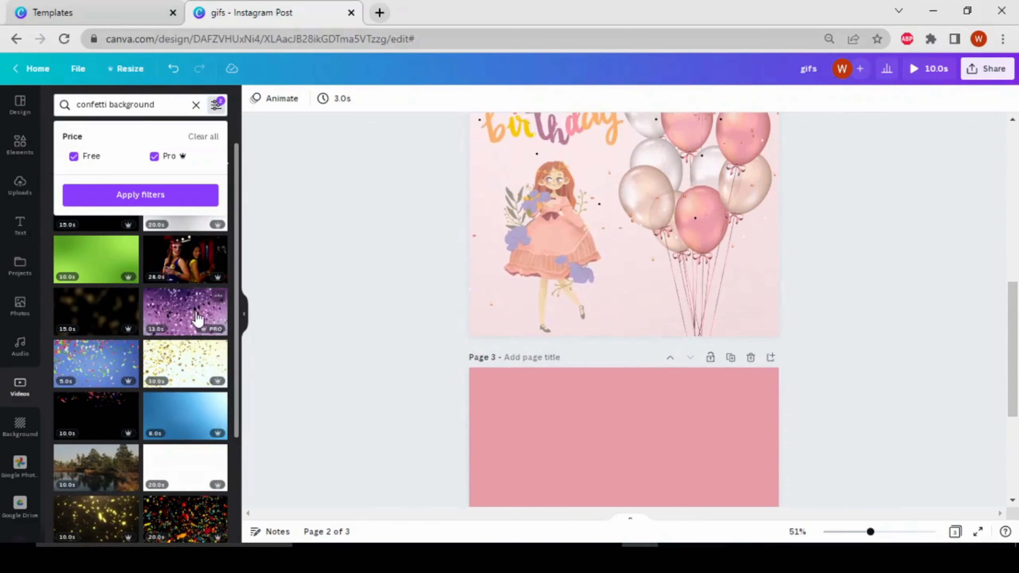
left_click(198, 319)
left_click_drag(610, 184, 618, 453)
scroll(602, 361, "down", 5)
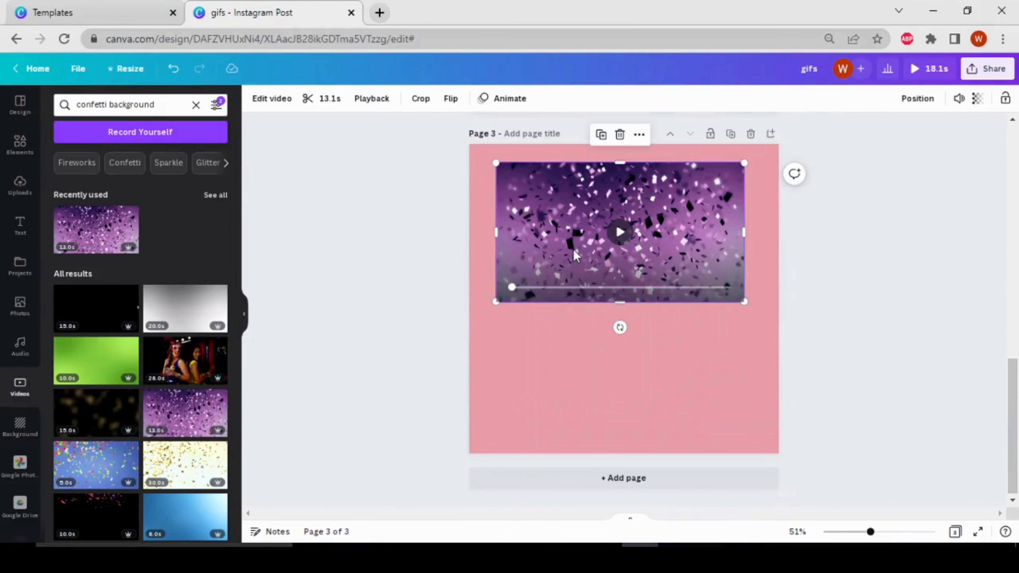
right_click(595, 265)
left_click(646, 429)
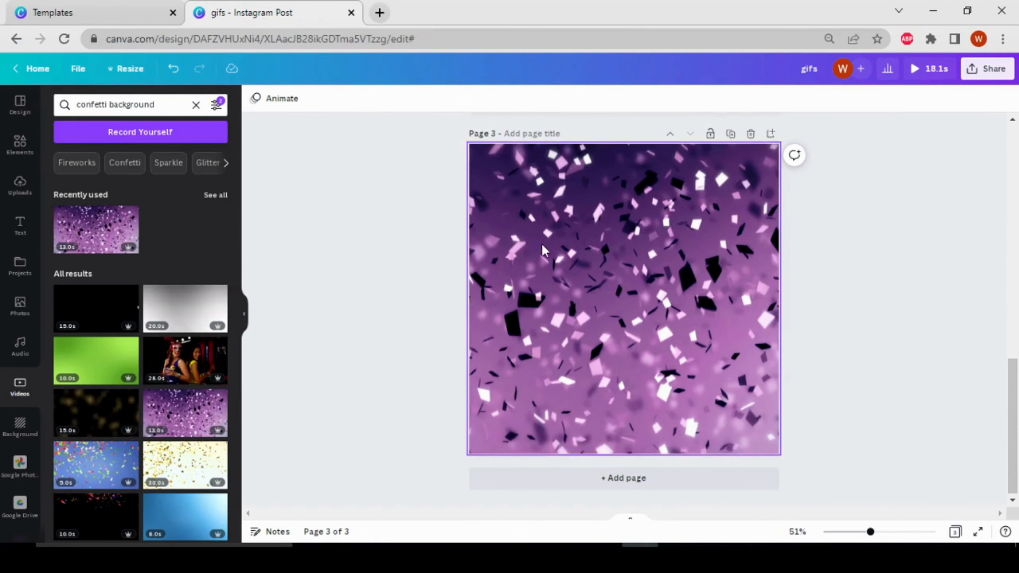
Step: Search the graphic elements for "animated numbers" and find the white number style used on page 1
scroll(542, 244, "up", 10)
scroll(542, 244, "up", 5)
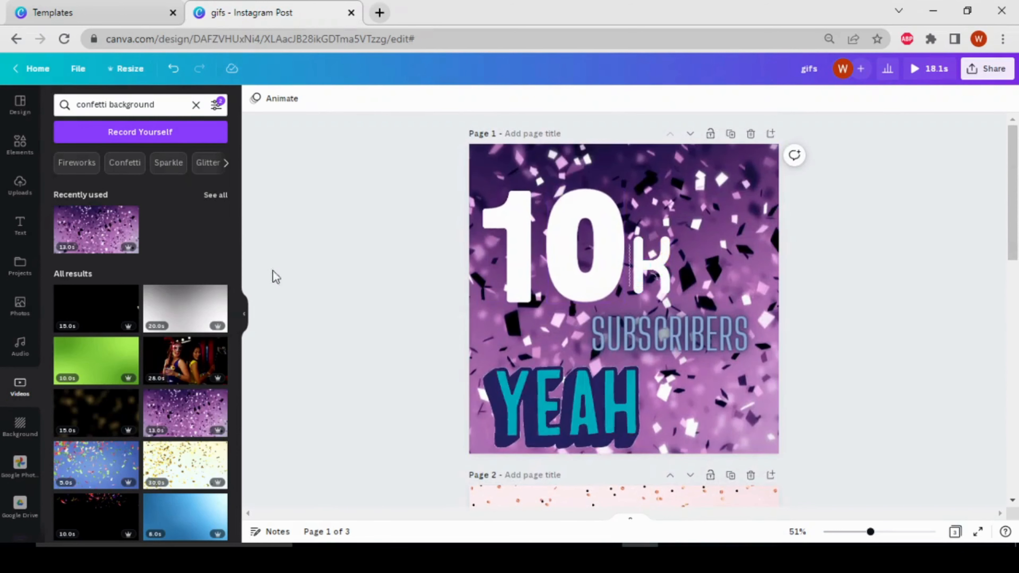
left_click(20, 146)
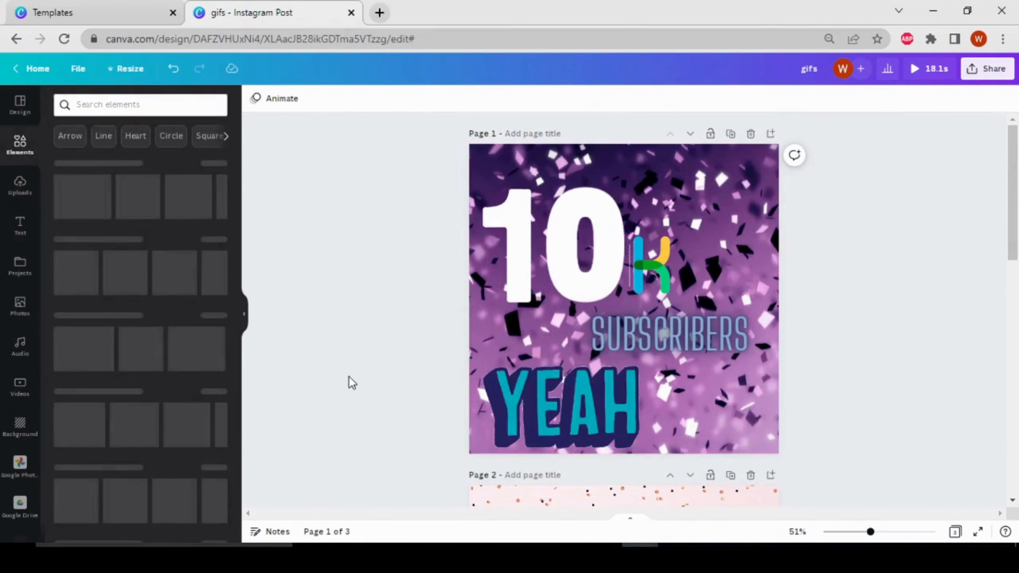
scroll(340, 355, "down", 10)
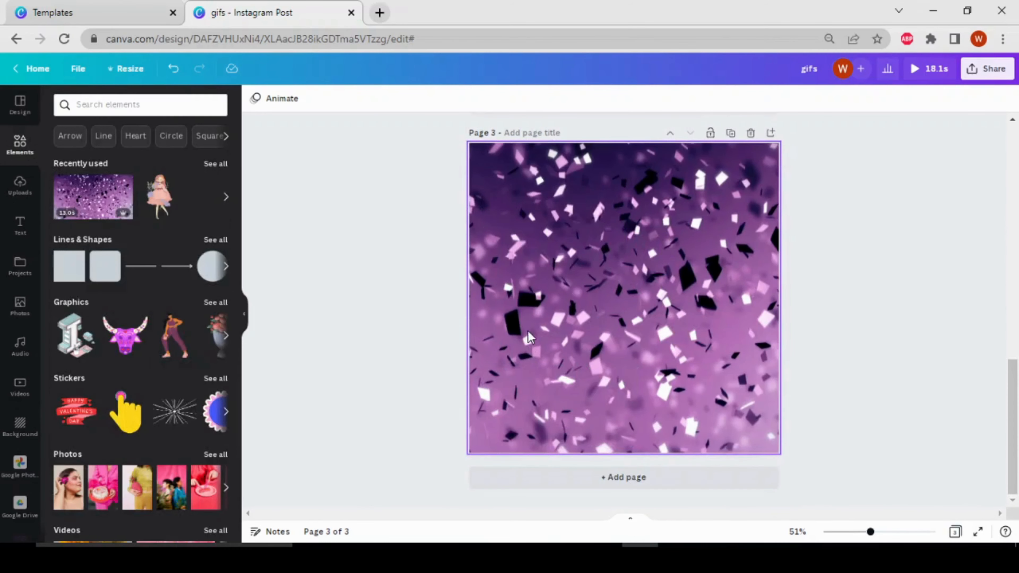
left_click(117, 109)
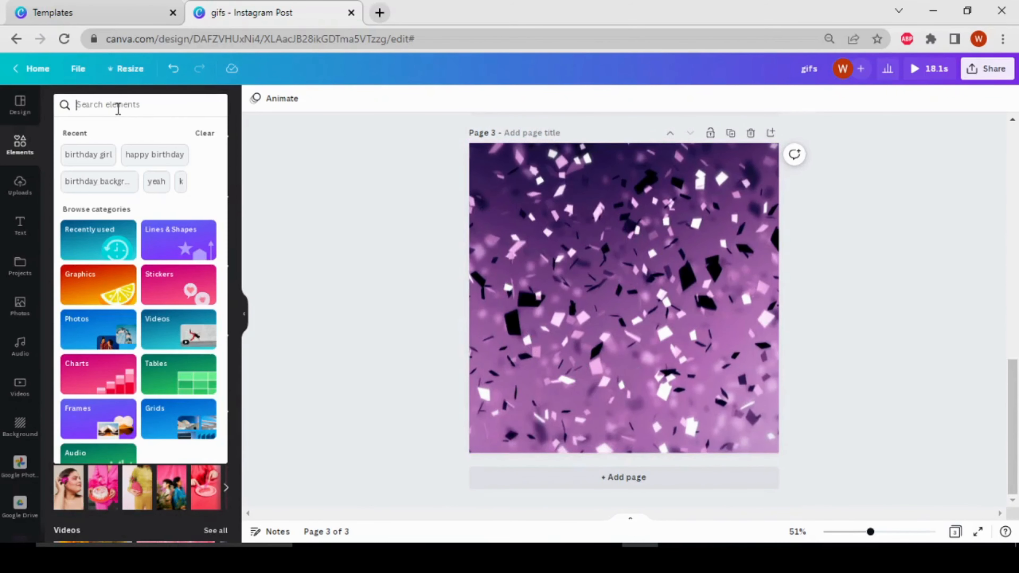
type("a")
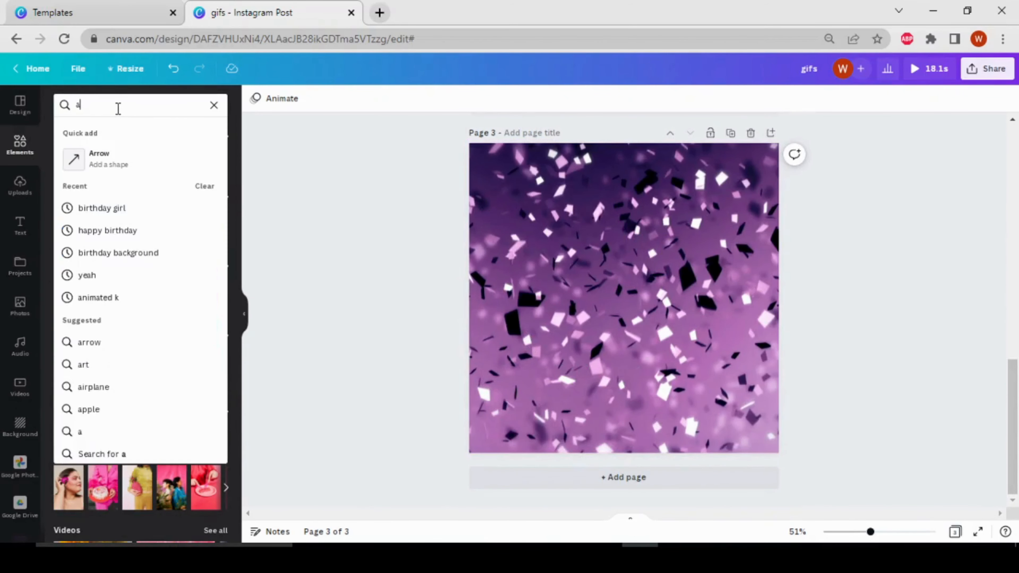
type("nimat")
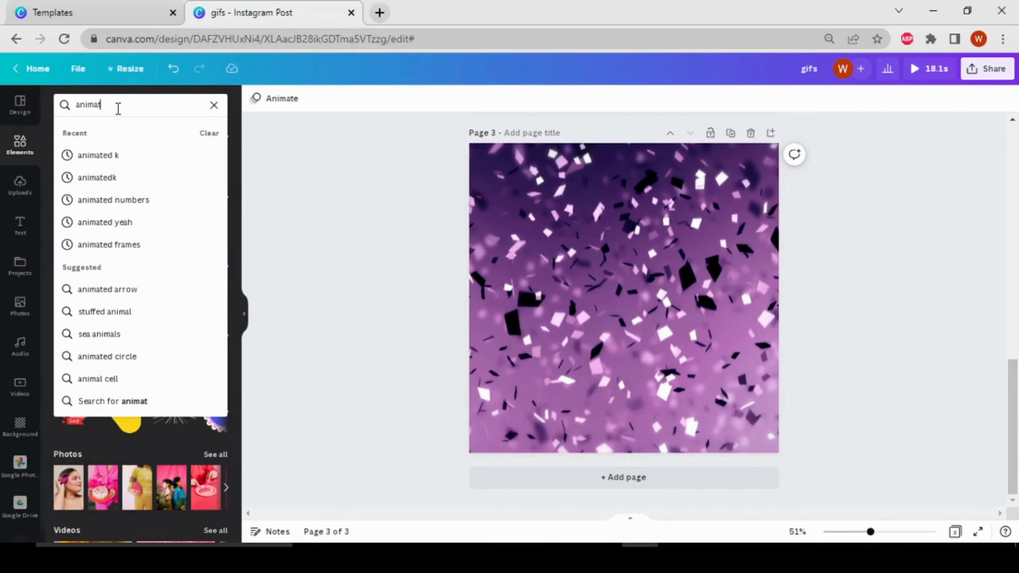
type("ed n")
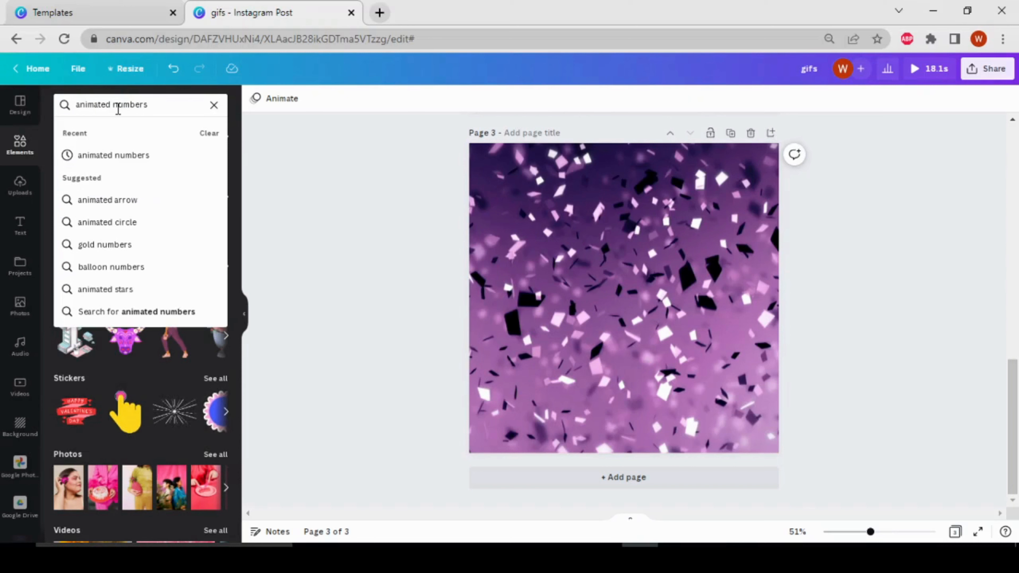
type("umbers")
key("Return")
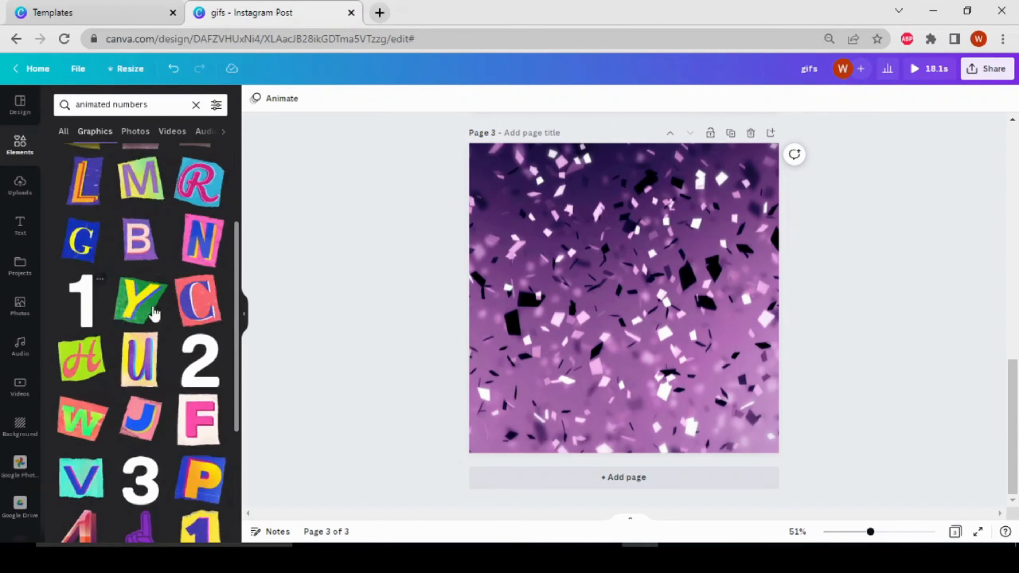
scroll(493, 265, "up", 9)
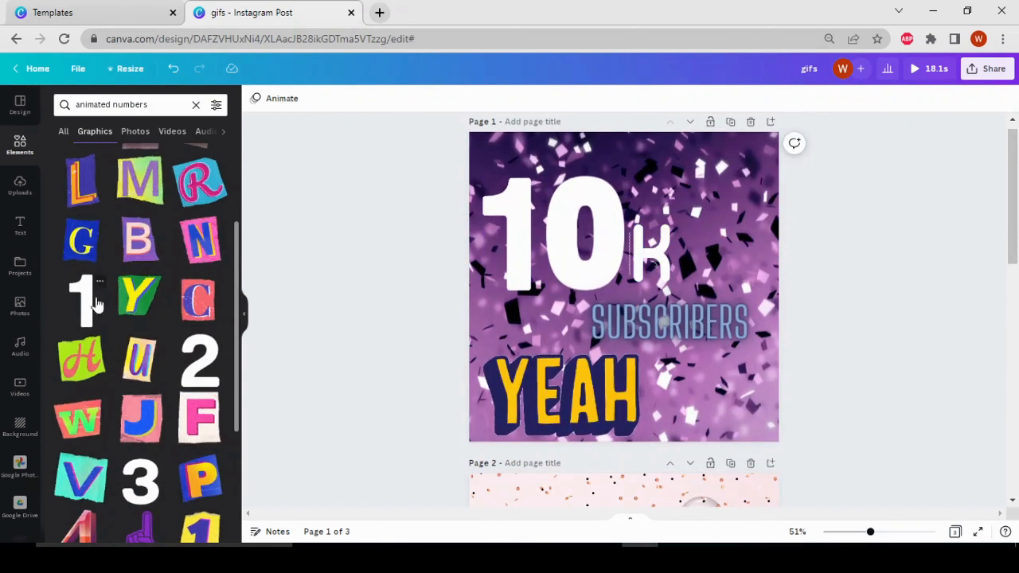
Step: Add the white animated number 1 and the matching white 0 from the same collection to page 3
scroll(389, 294, "down", 9)
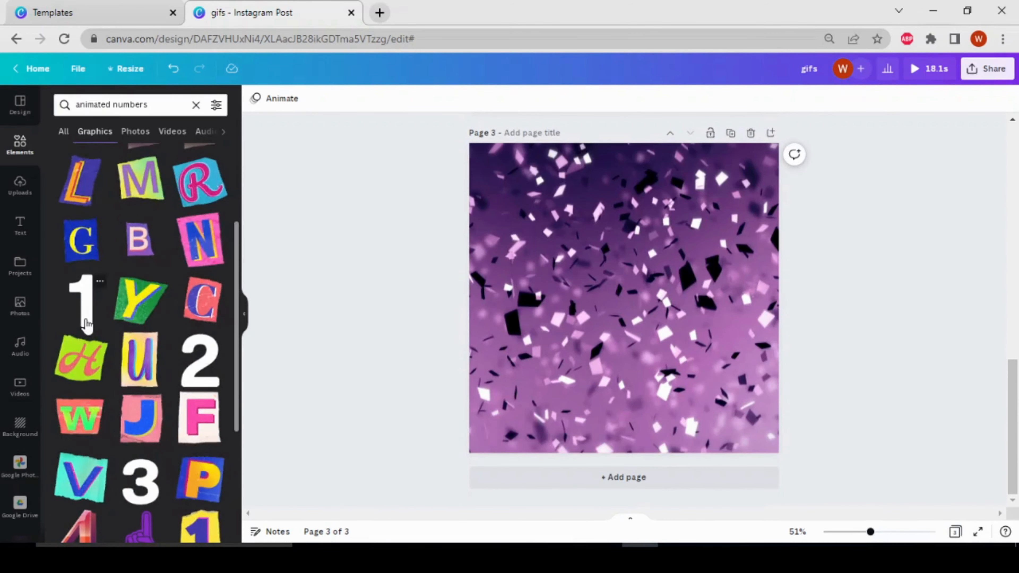
left_click(87, 323)
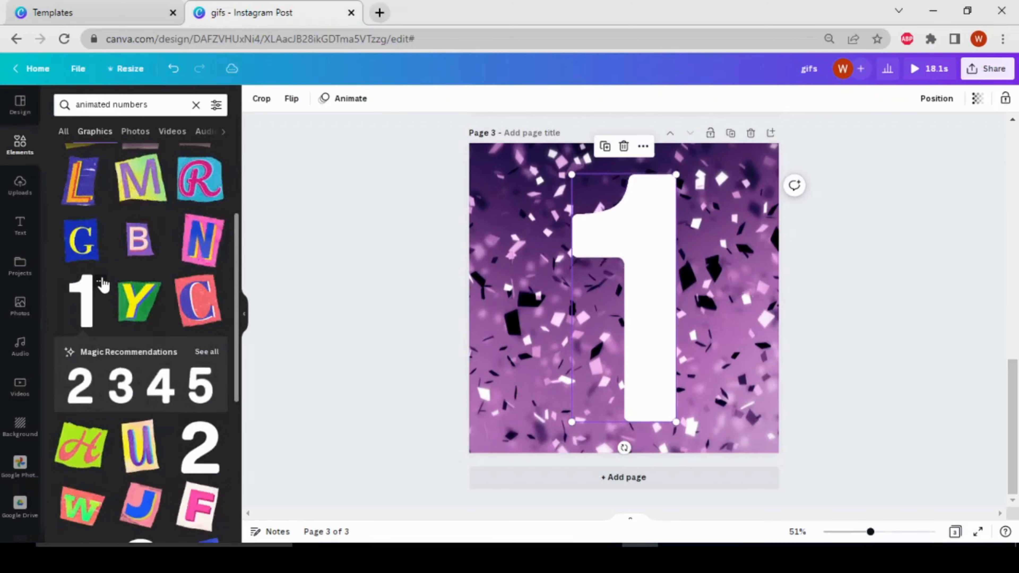
left_click(100, 281)
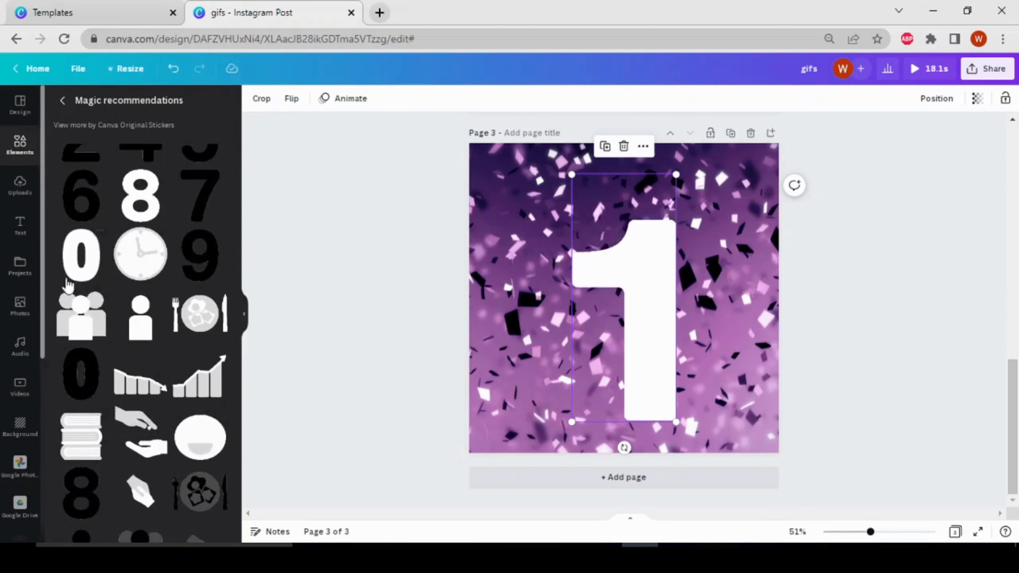
left_click(82, 271)
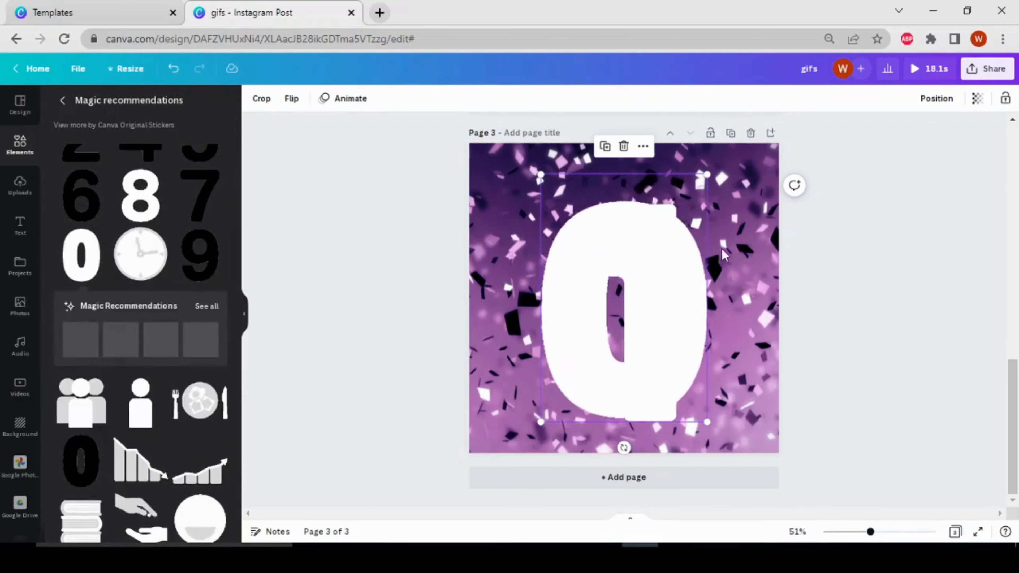
Step: Shrink the white 0 and 1 on page 3 and arrange them side by side as "10" near the page's upper left
left_click_drag(708, 174, 605, 328)
left_click(642, 237)
left_click_drag(573, 176, 579, 309)
left_click_drag(605, 354, 539, 256)
left_click_drag(533, 218, 526, 214)
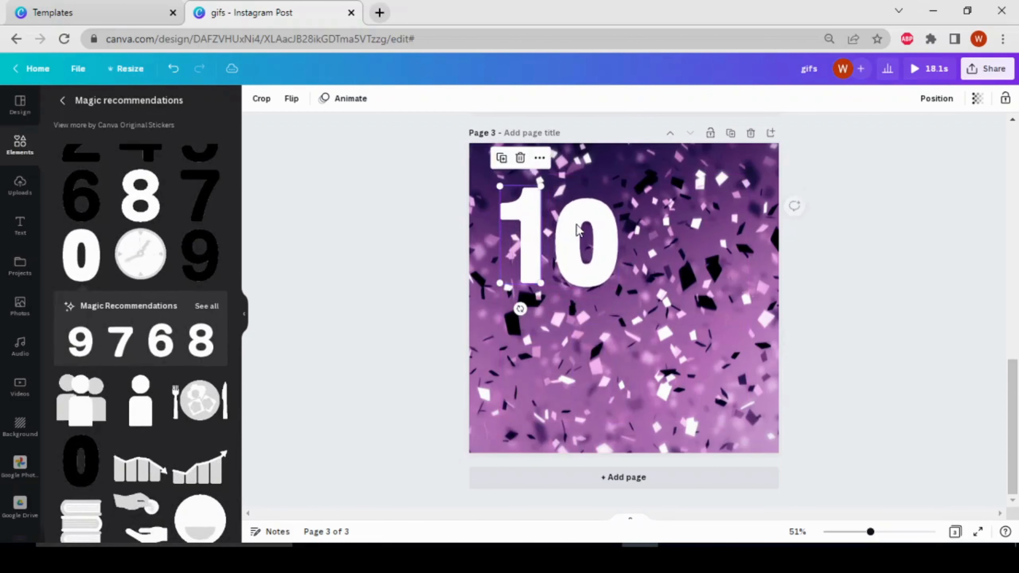
Step: Enlarge the 0 and the 1 slightly so both digits on page 3 have about the same height
left_click(599, 220)
left_click_drag(619, 194, 632, 181)
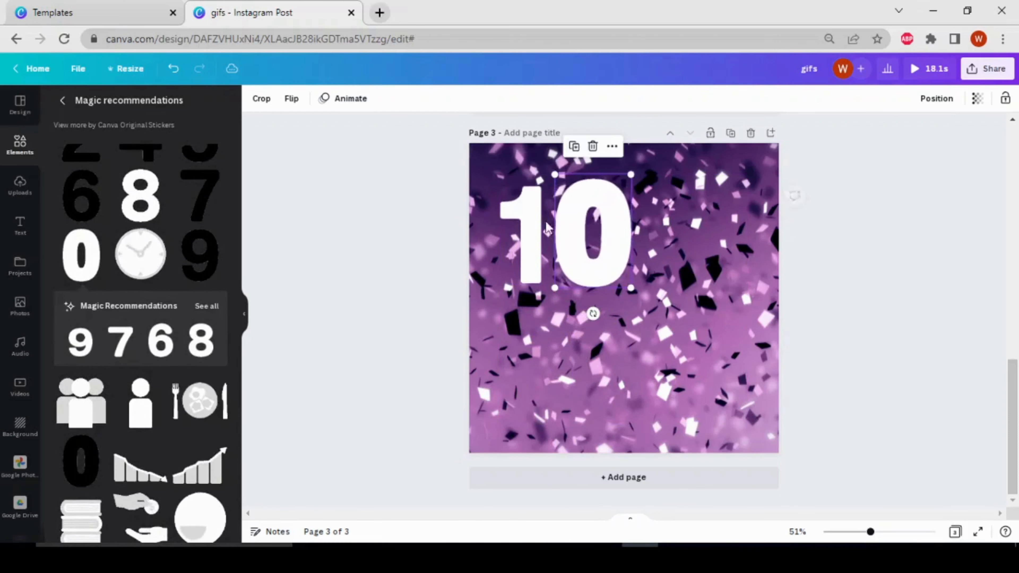
left_click(535, 220)
left_click_drag(541, 186, 545, 177)
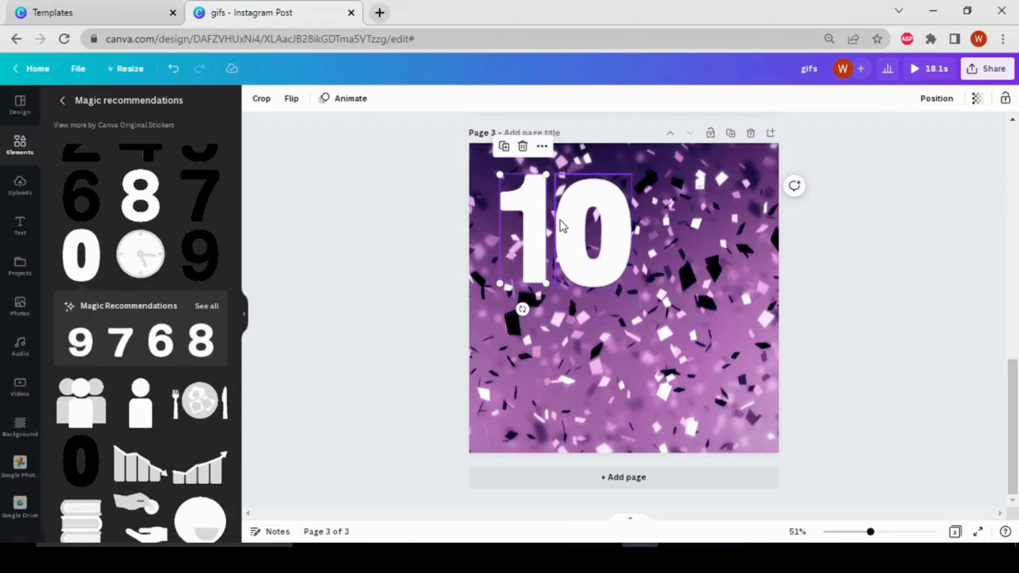
Step: Check the letter K style in the page 1 example and search the elements for "k"
scroll(618, 337, "up", 6)
scroll(626, 349, "up", 4)
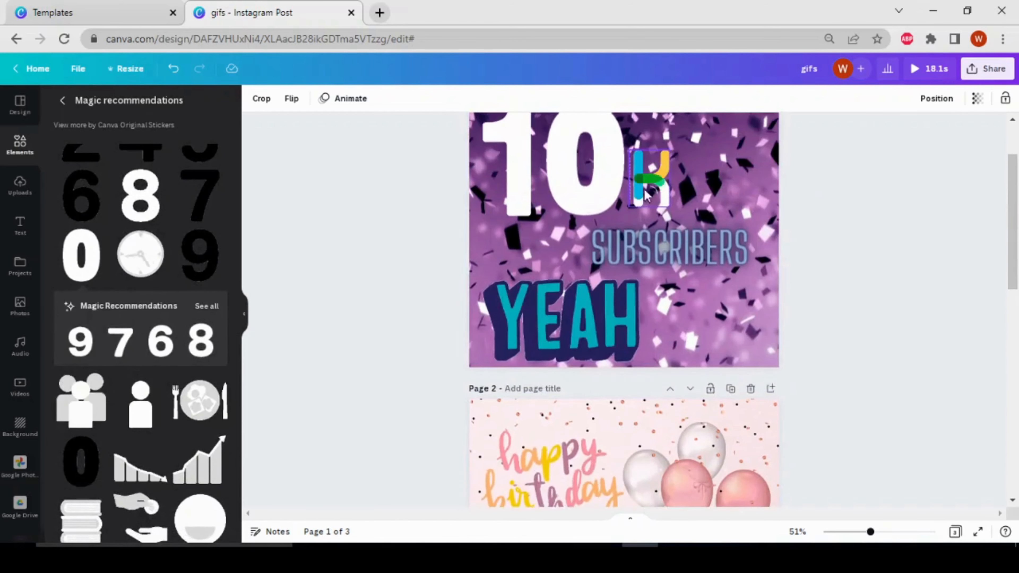
left_click(16, 150)
left_click(106, 103)
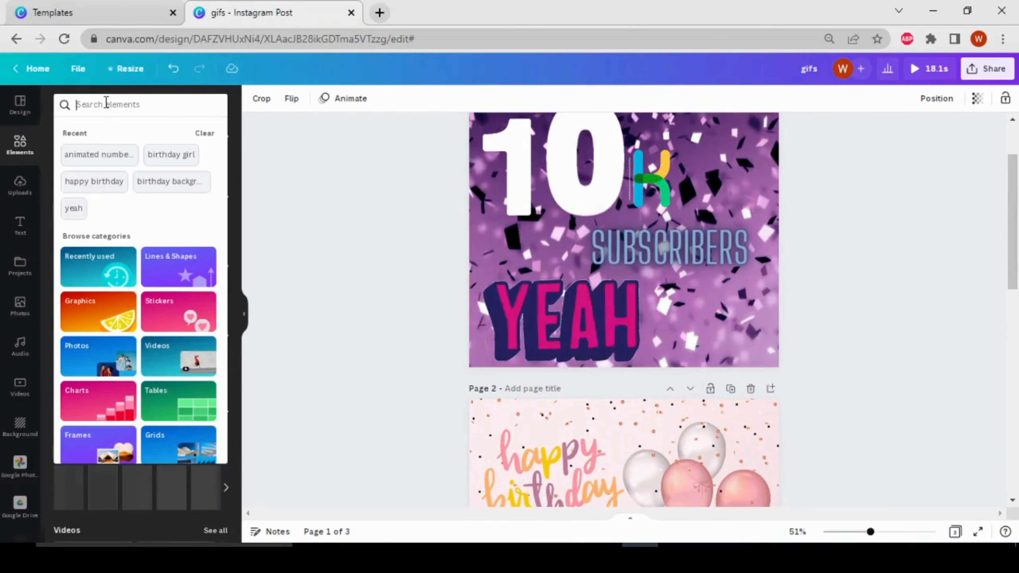
type("k")
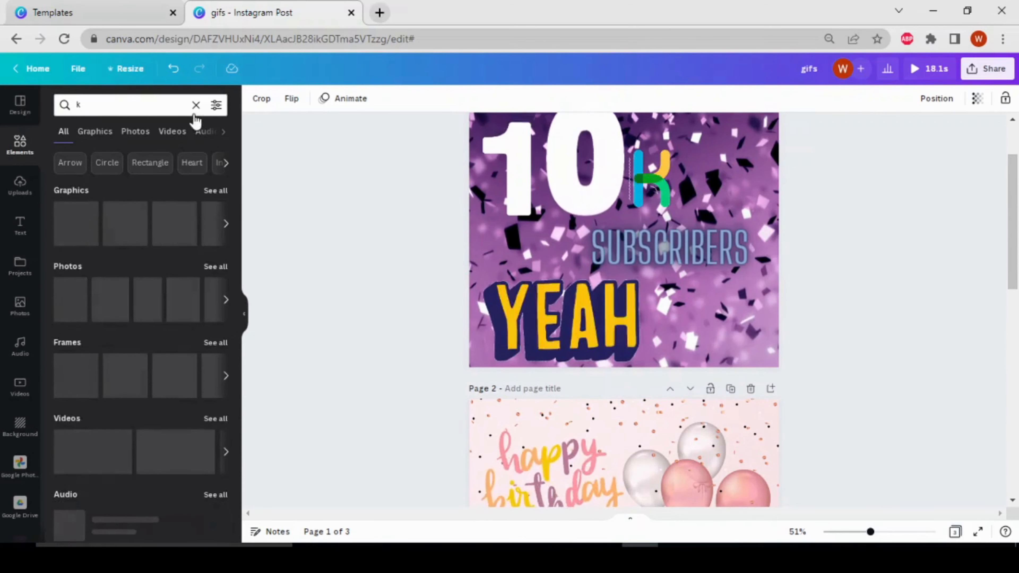
Step: Limit the "k" results to graphics and filter them to Animated only
left_click(218, 105)
left_click(314, 228)
left_click(94, 139)
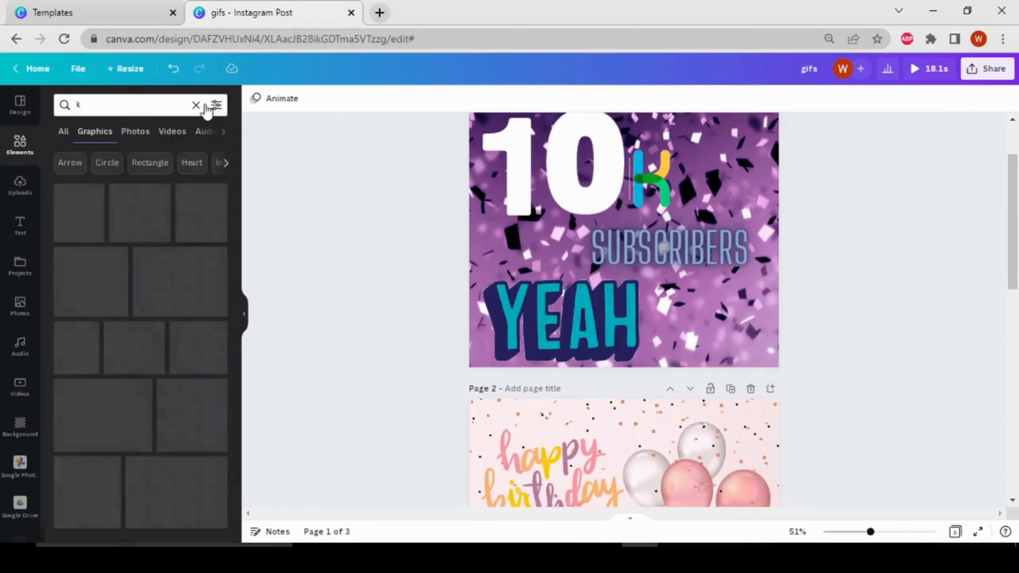
left_click(216, 105)
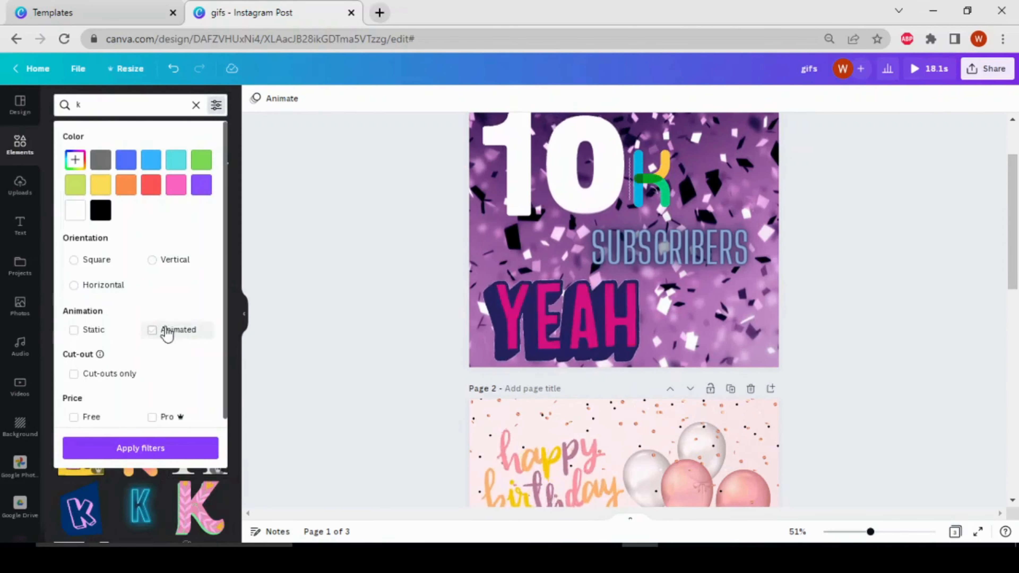
left_click(179, 333)
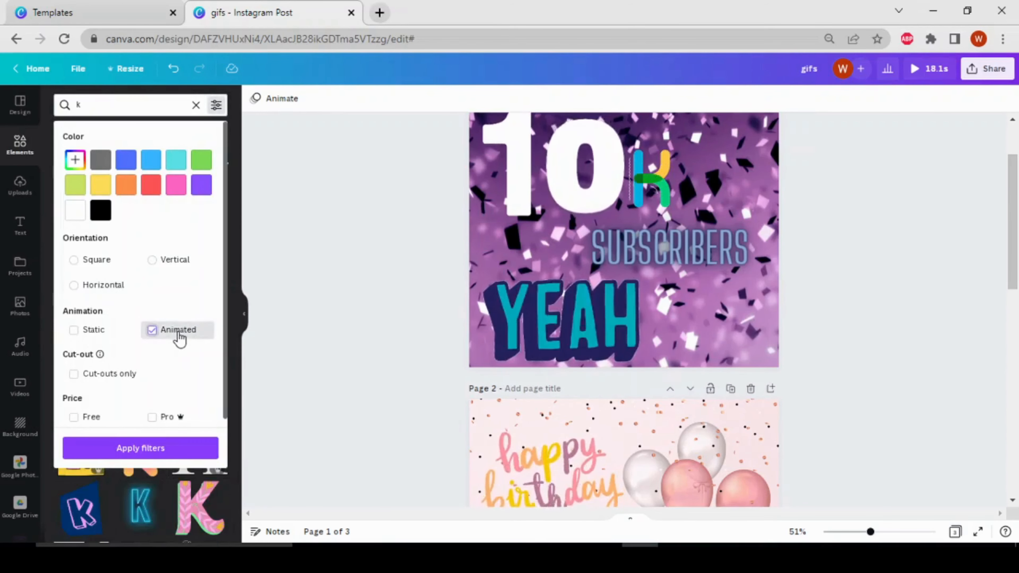
left_click(173, 449)
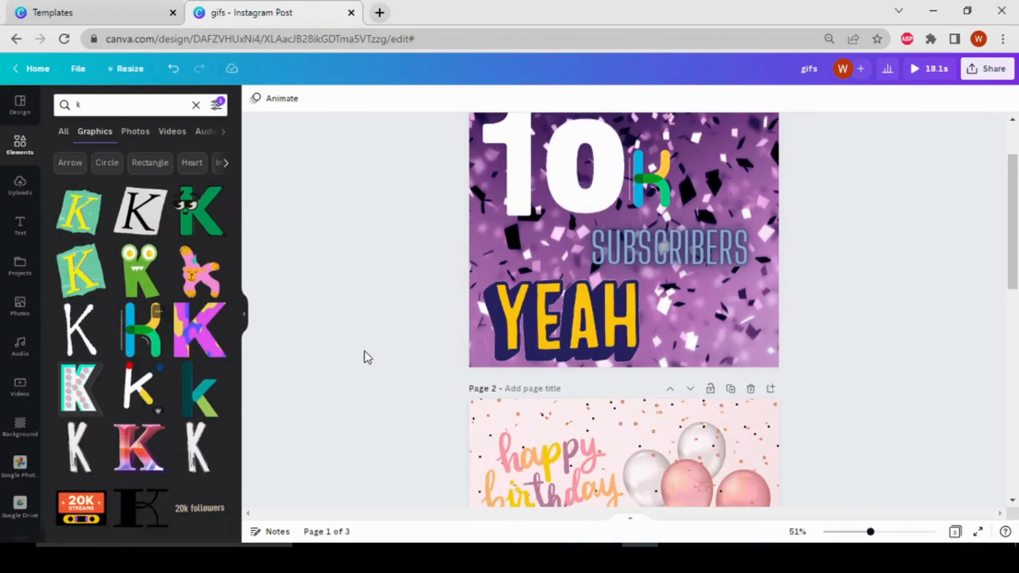
Step: Add the animated multicoloured K to page 3, shrink it and place it just right of the "10"
scroll(381, 302, "down", 3)
scroll(379, 302, "down", 5)
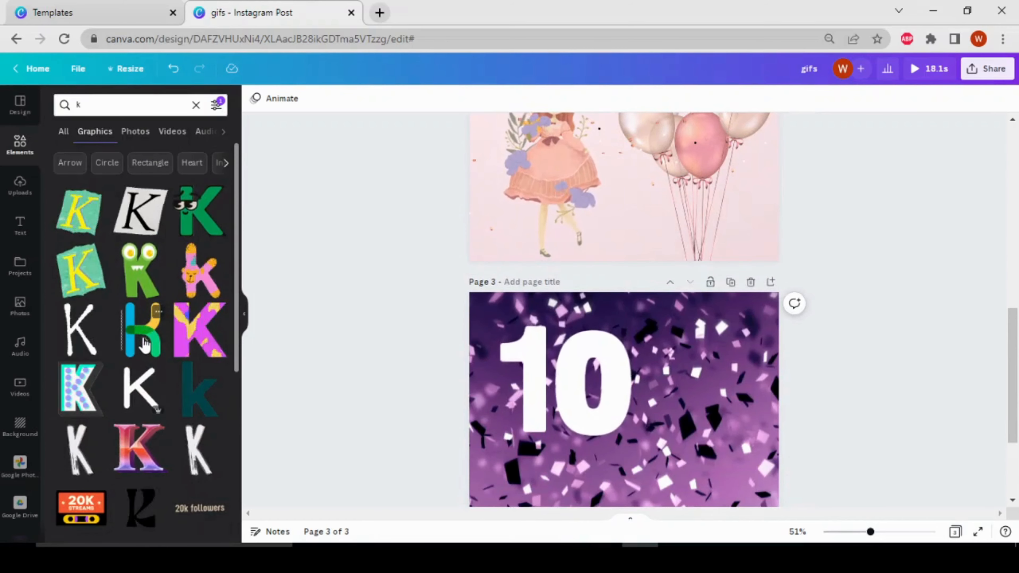
left_click(144, 343)
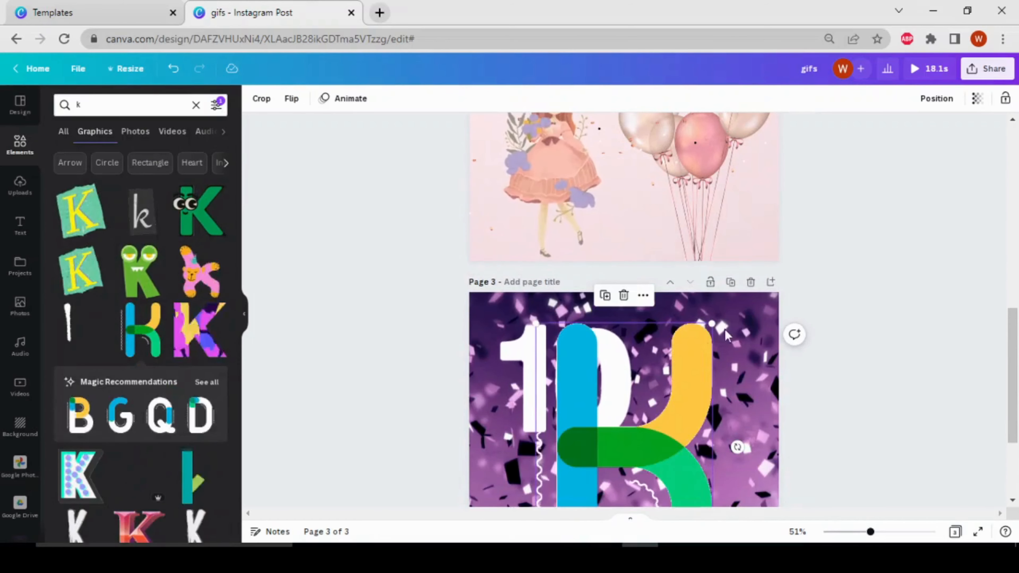
scroll(699, 257, "down", 4)
left_click_drag(717, 179, 580, 342)
left_click_drag(579, 388, 678, 247)
Step: Add the GLOW neon text style to page 3 and change its colour to the light purple default colour
scroll(694, 266, "up", 12)
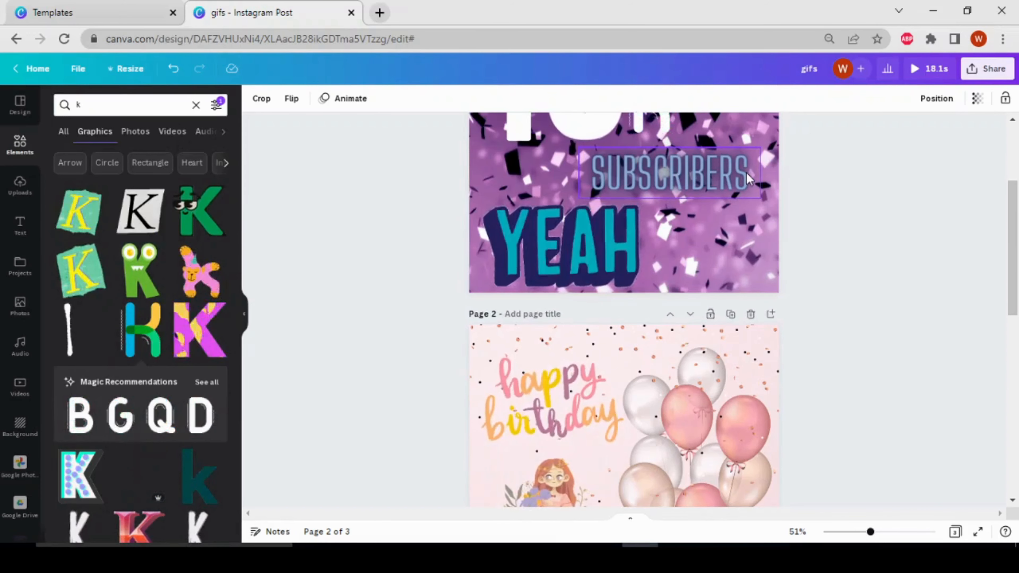
scroll(402, 327, "down", 10)
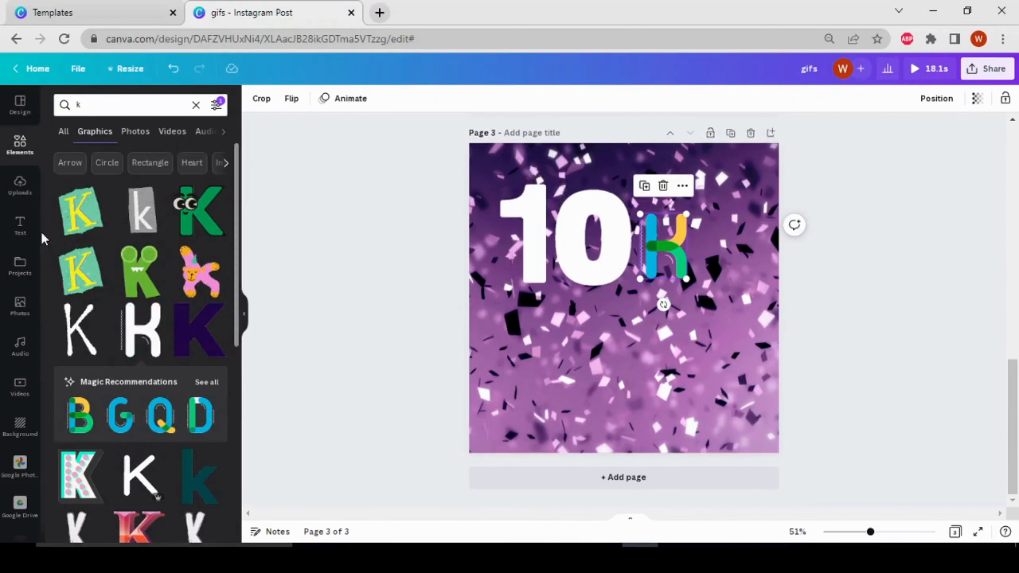
left_click(19, 226)
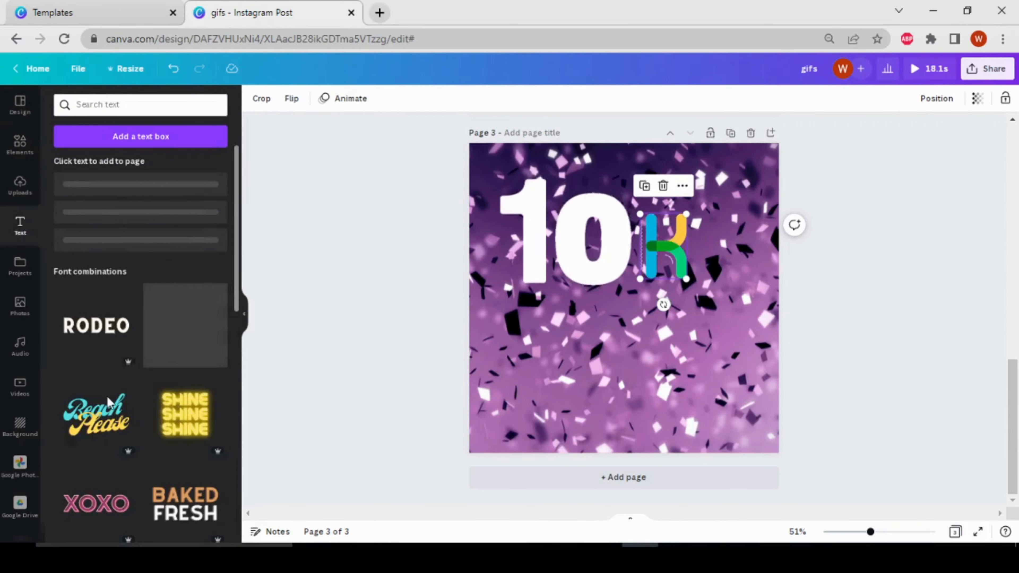
scroll(112, 197, "down", 2)
scroll(103, 214, "up", 3)
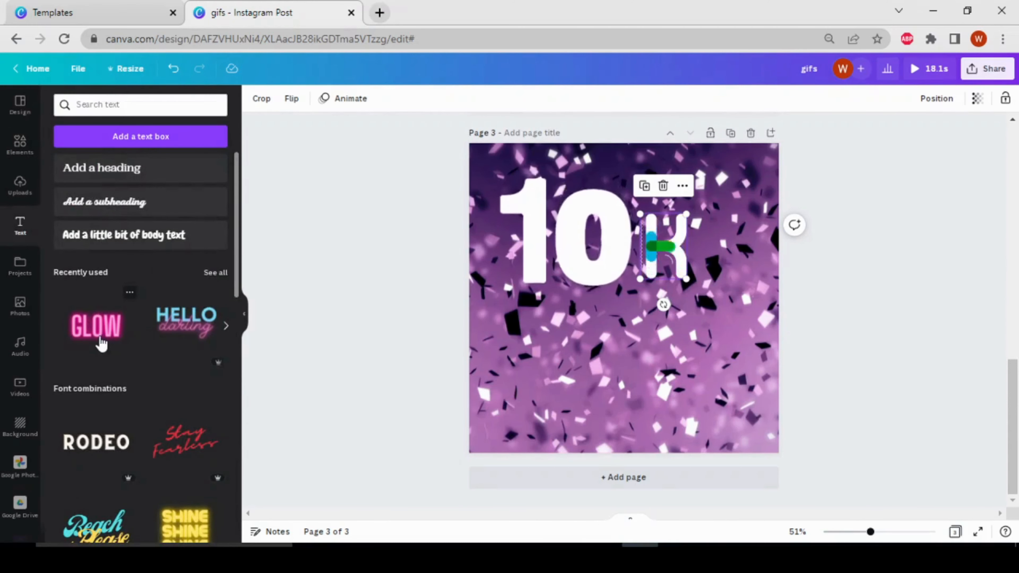
left_click(100, 342)
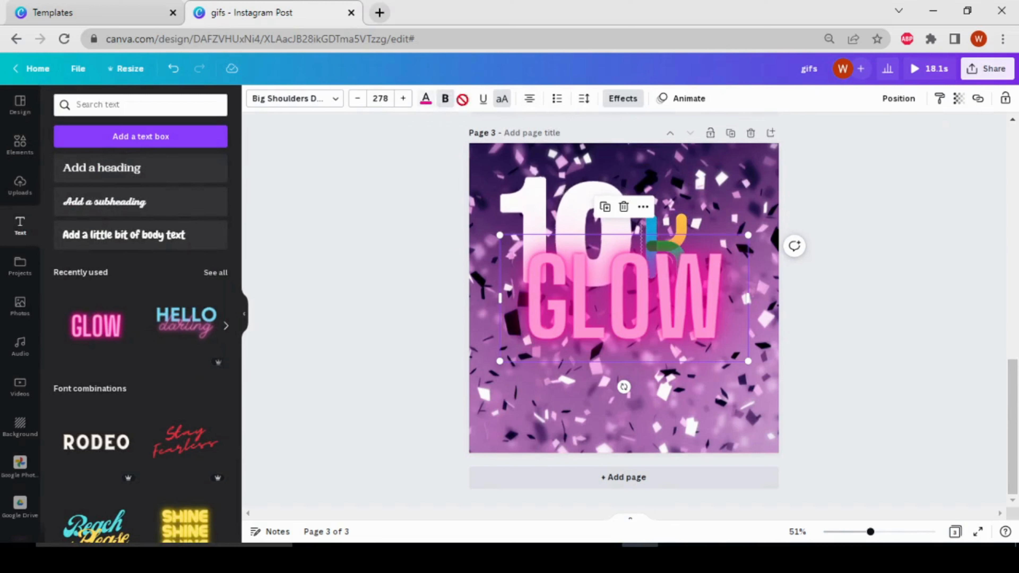
left_click(426, 99)
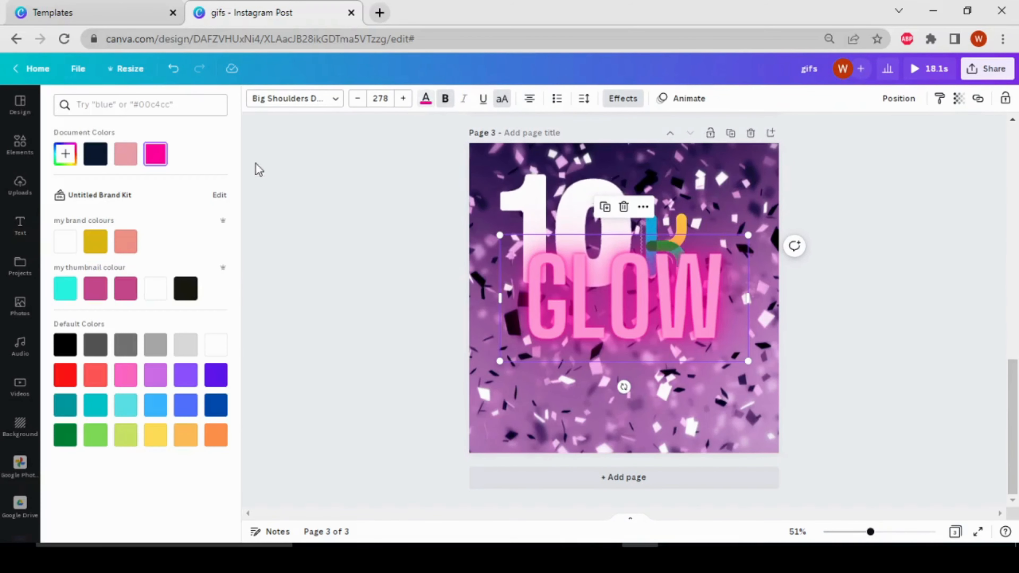
left_click(152, 381)
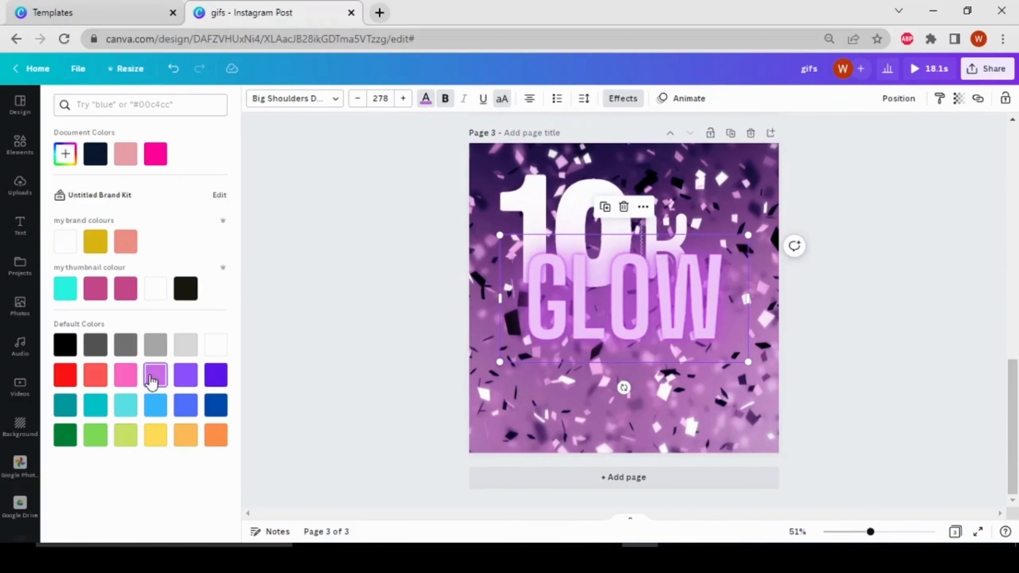
Step: Reduce the neon text to font size 172 and replace its wording with "SUBSCRIBERS"
left_click_drag(733, 256, 757, 311)
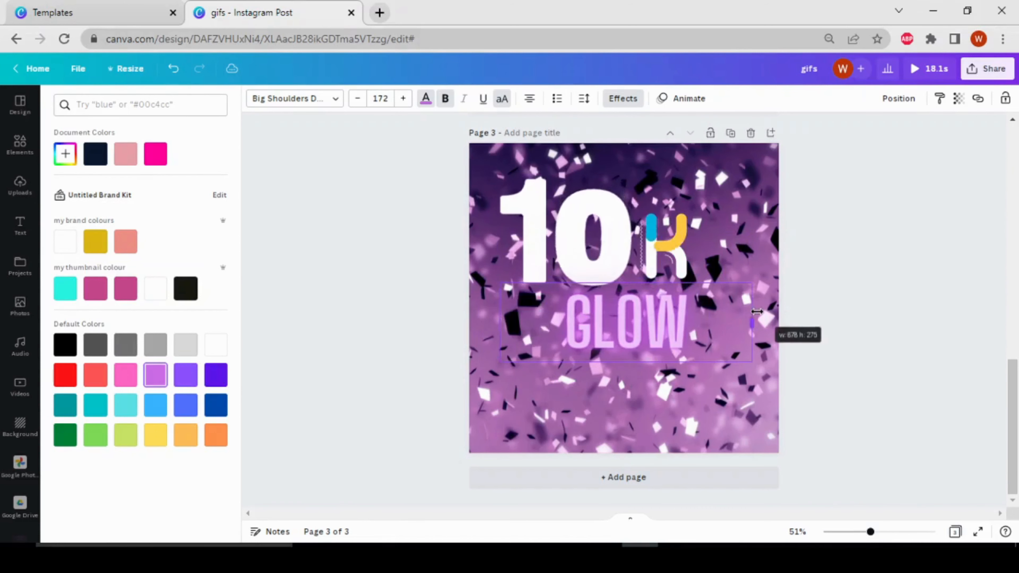
double_click(708, 315)
type("S")
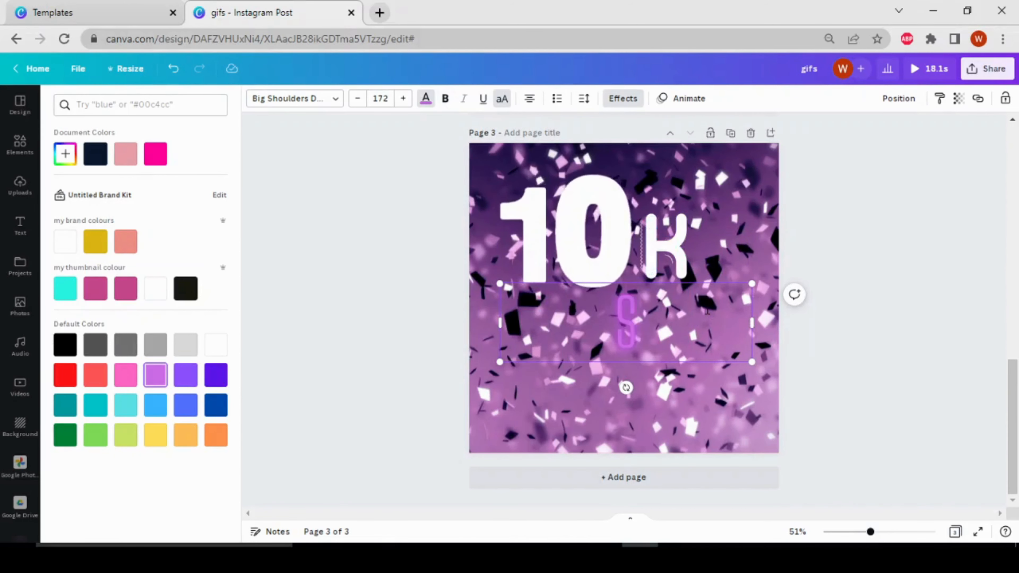
type("UBSC")
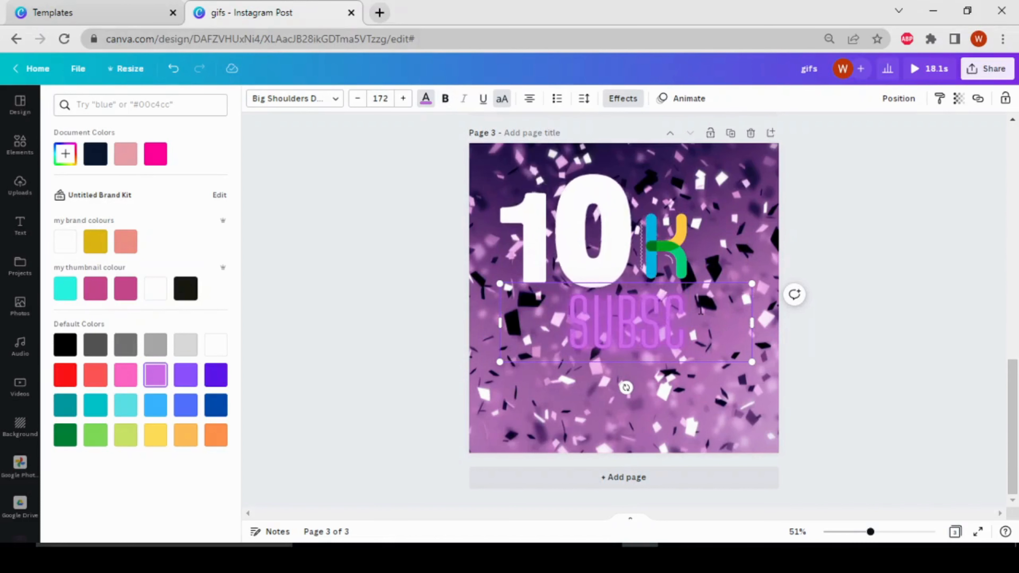
type("RIBE")
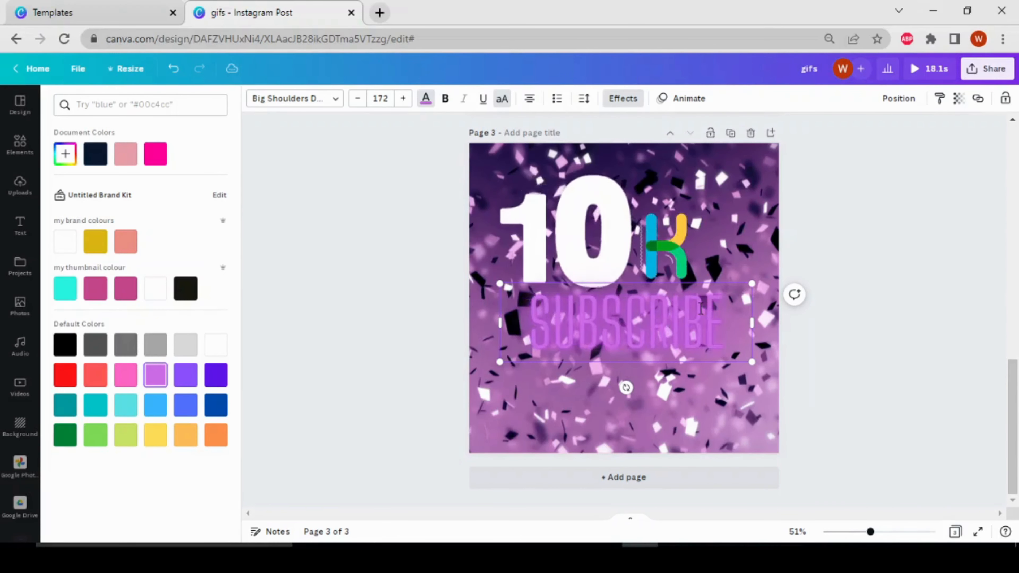
type("RS")
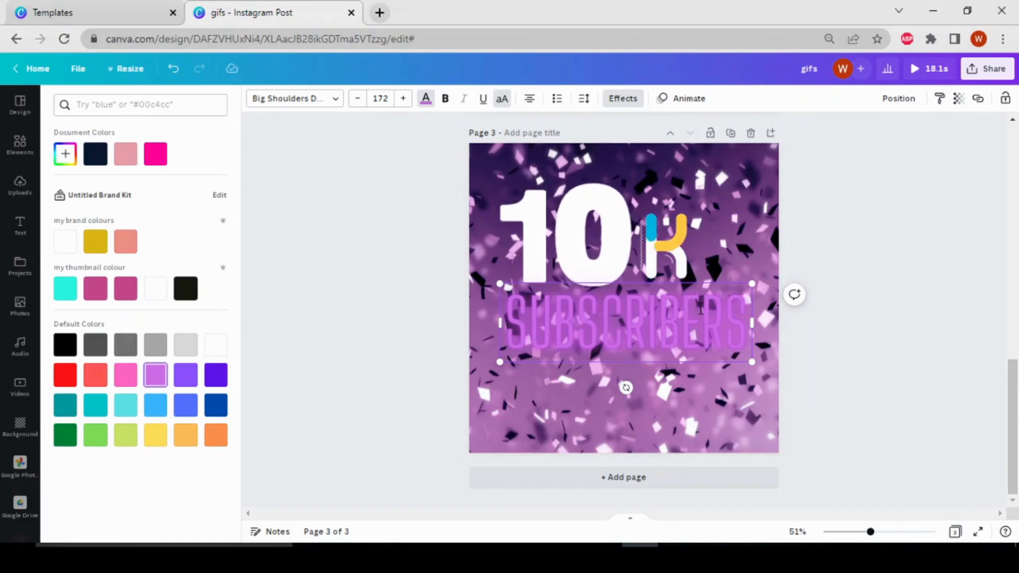
Step: Shrink the SUBSCRIBERS text to font size 119 and move it below the K, toward the right side of page 3
left_click_drag(751, 286, 680, 326)
left_click(882, 359)
left_click_drag(609, 344, 667, 344)
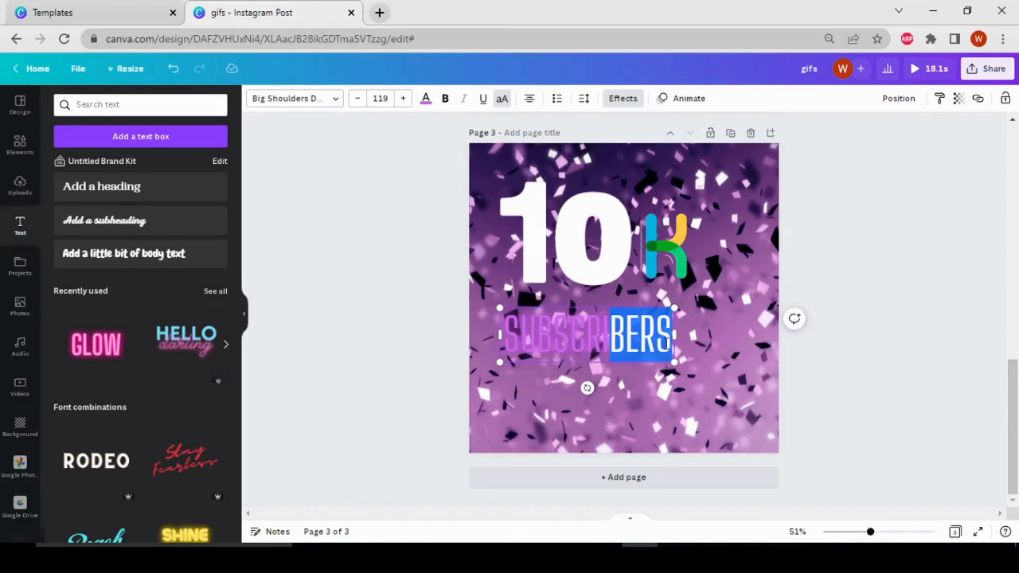
left_click(917, 350)
left_click_drag(589, 337, 676, 327)
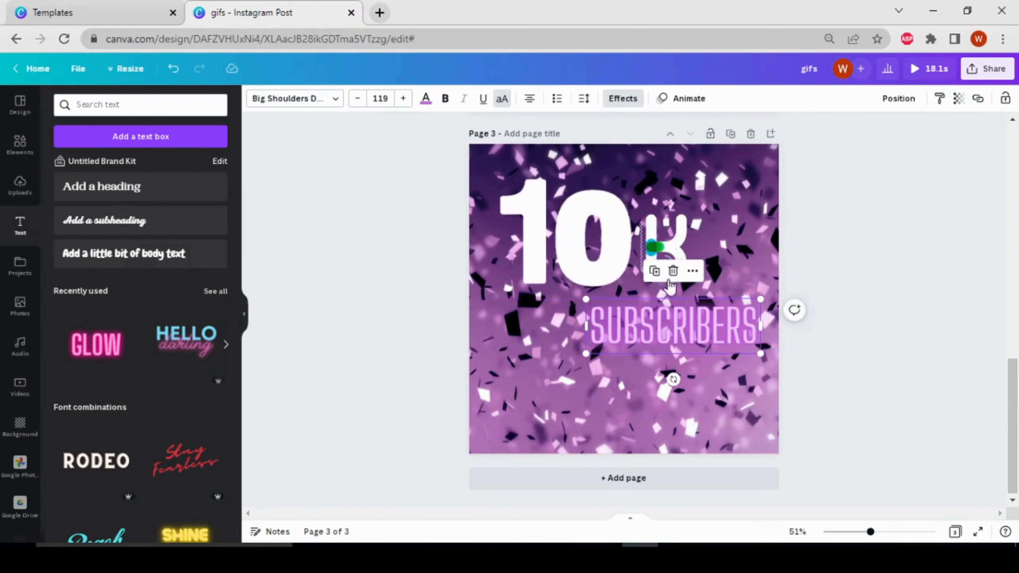
Step: Replace the previous element search with a search for "yeah"
scroll(674, 287, "up", 10)
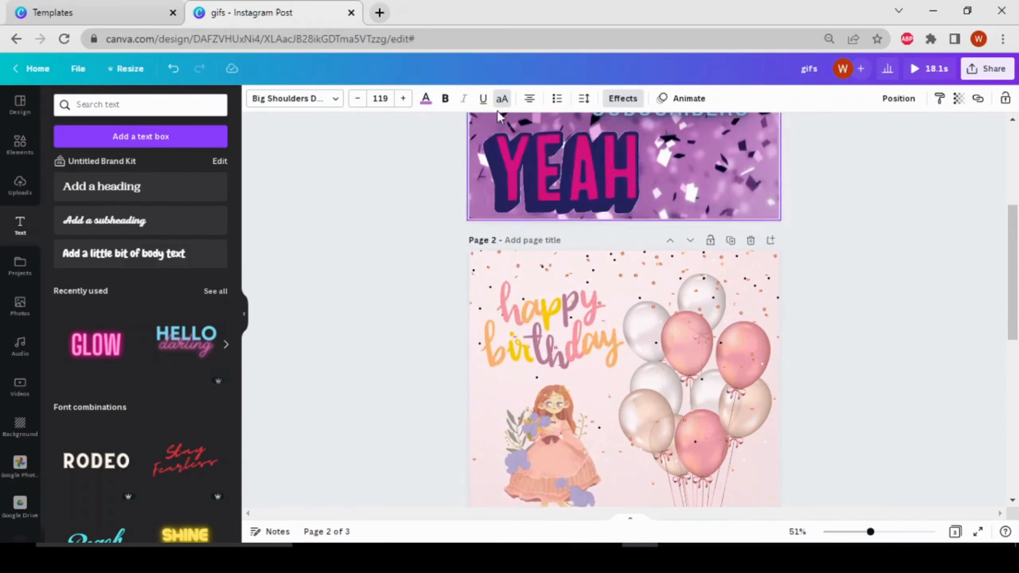
left_click(19, 143)
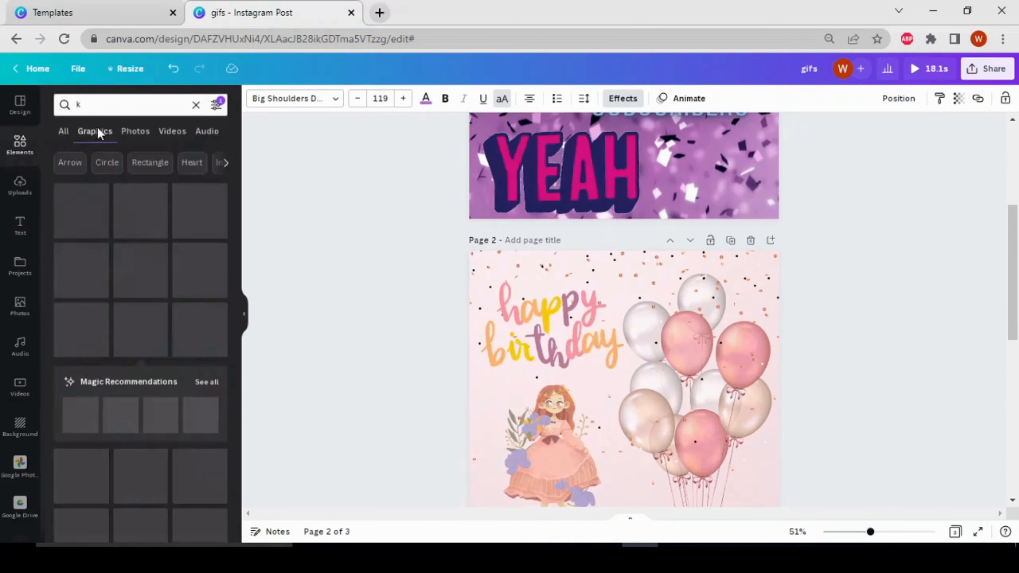
left_click(148, 110)
key("BackSpace")
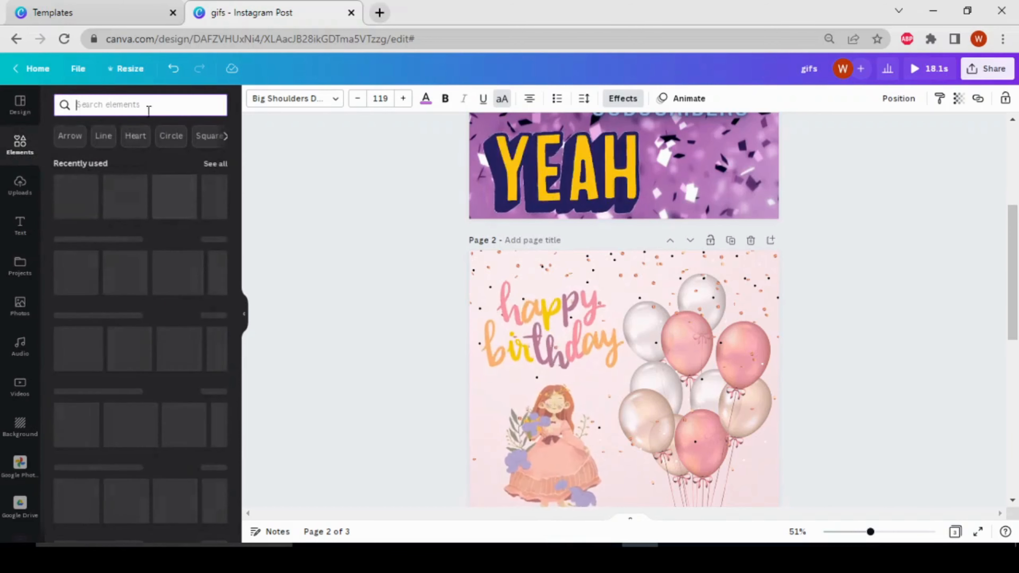
type("ye")
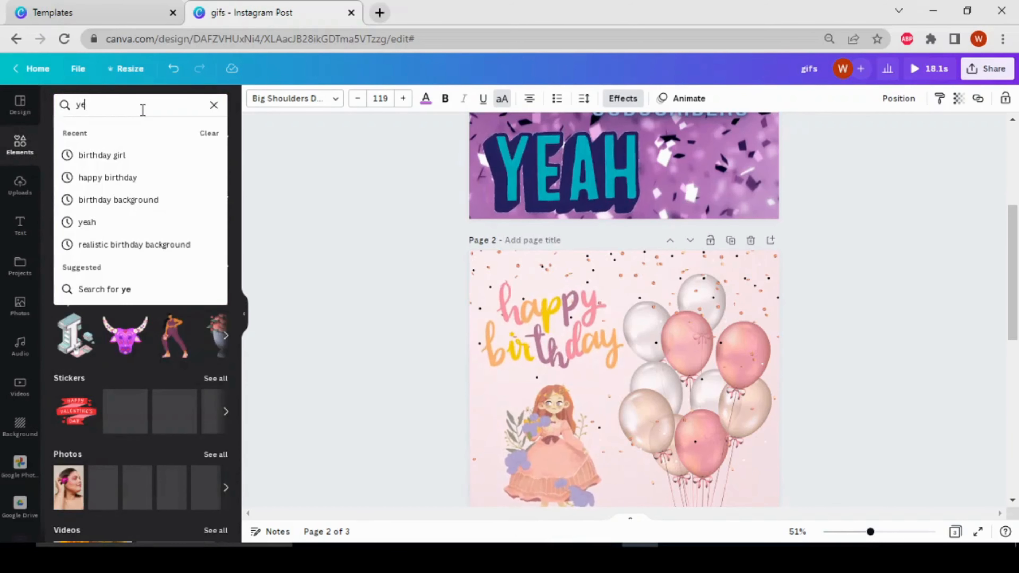
type("ah")
key("Return")
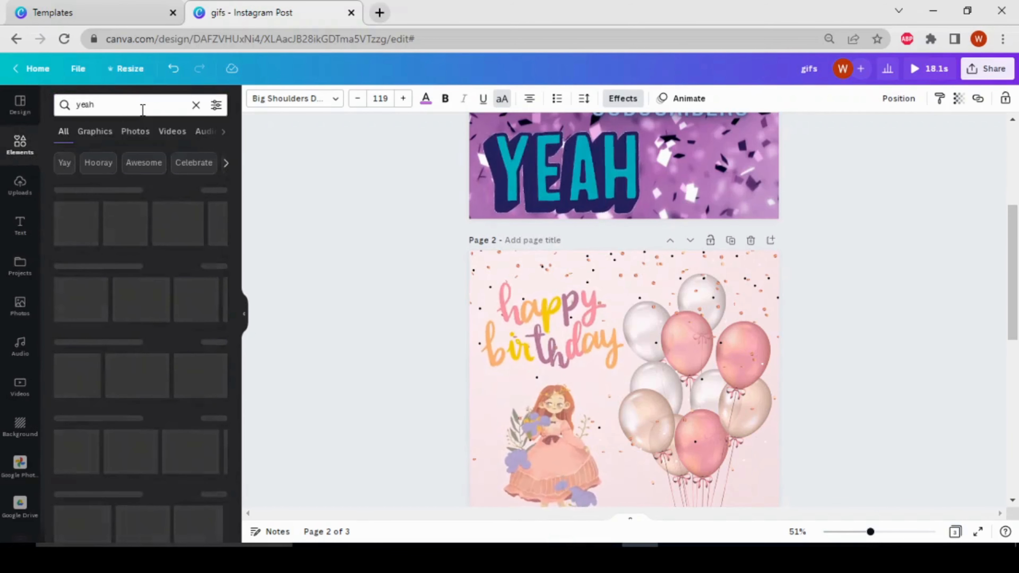
Step: Add the colour-changing block-letter YEAH graphic to page 3, shrink it to about half size and move it to the page's lower-left corner
left_click(95, 131)
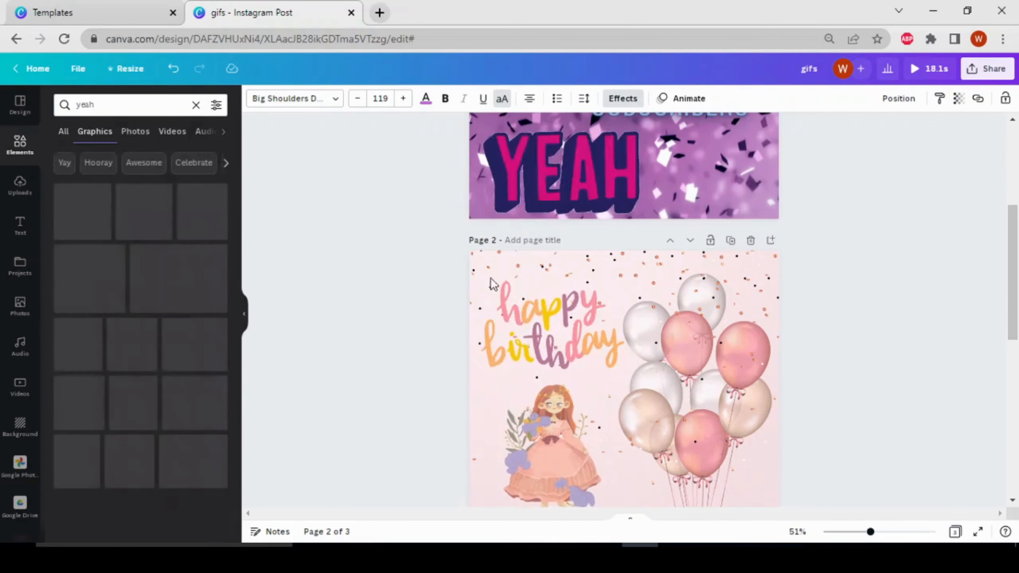
scroll(398, 381, "down", 5)
scroll(391, 369, "down", 5)
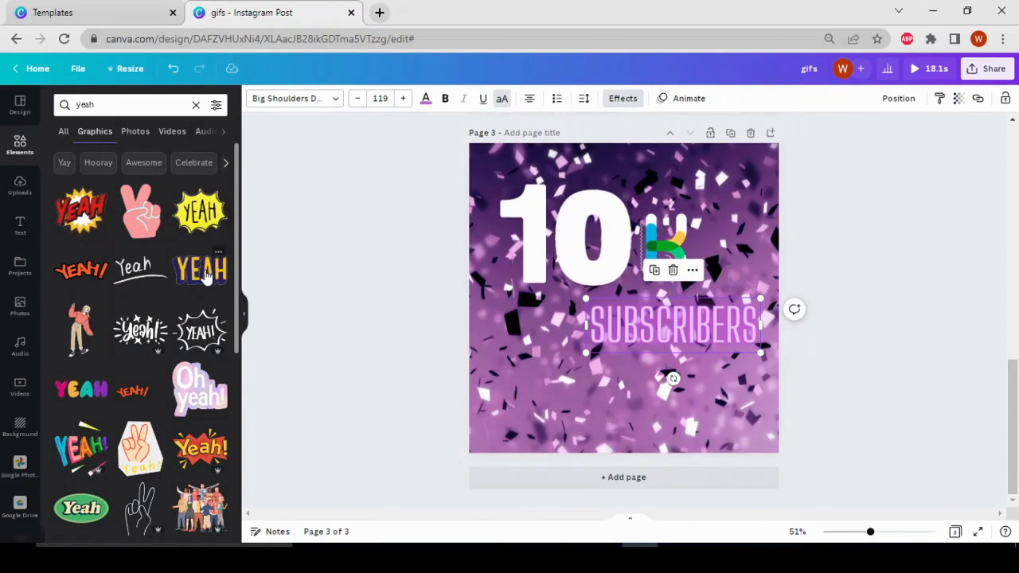
left_click(208, 276)
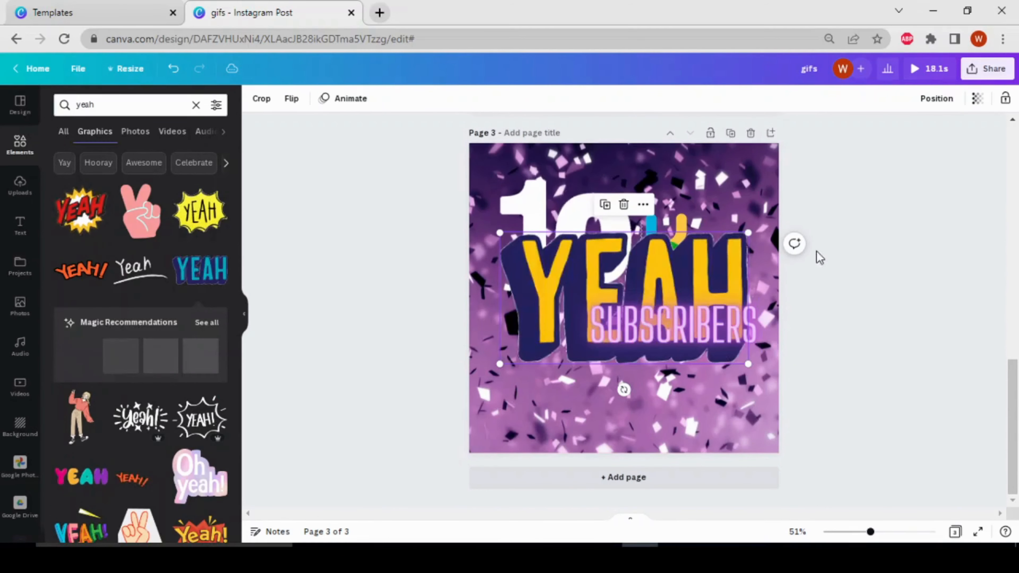
left_click_drag(746, 231, 634, 294)
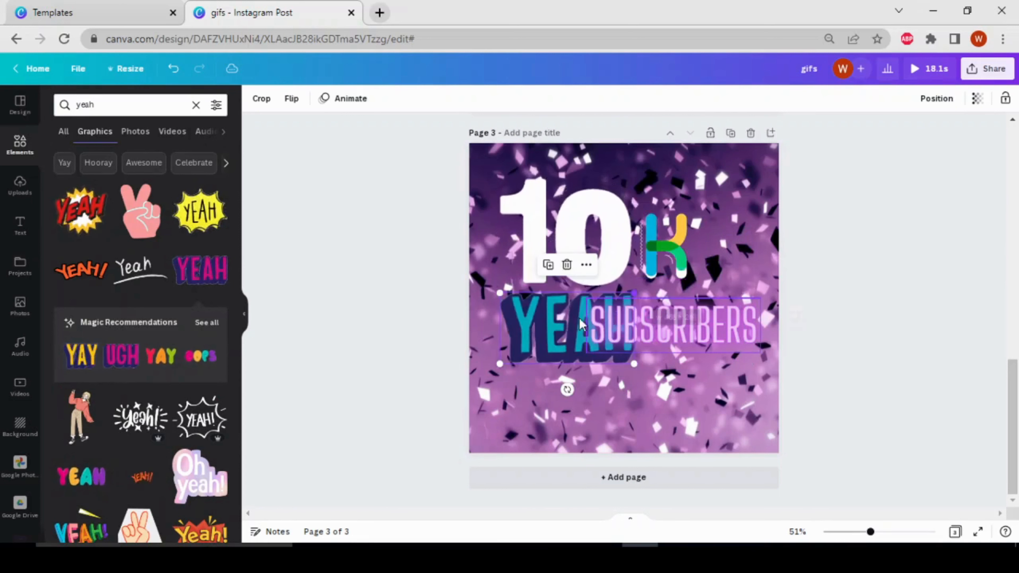
left_click_drag(532, 331, 511, 410)
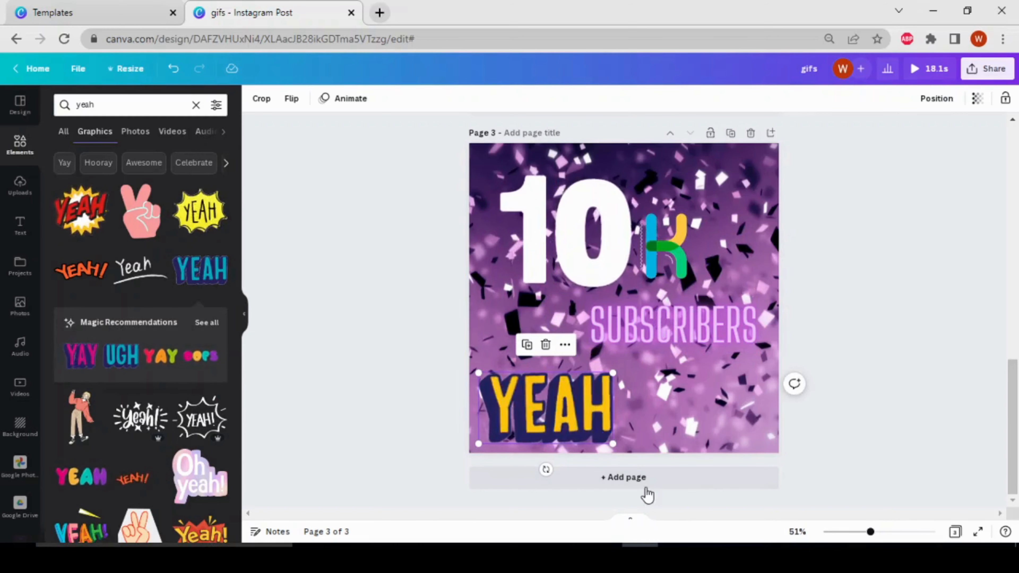
Step: Add a new blank page 4 below the 10K subscribers design
scroll(729, 310, "up", 1)
scroll(646, 391, "up", 5)
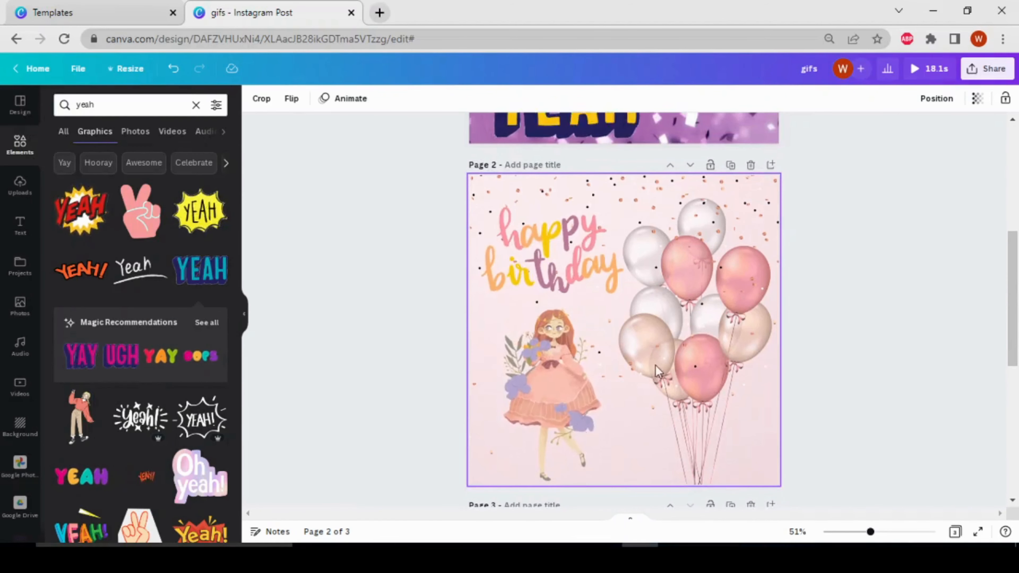
scroll(642, 422, "down", 5)
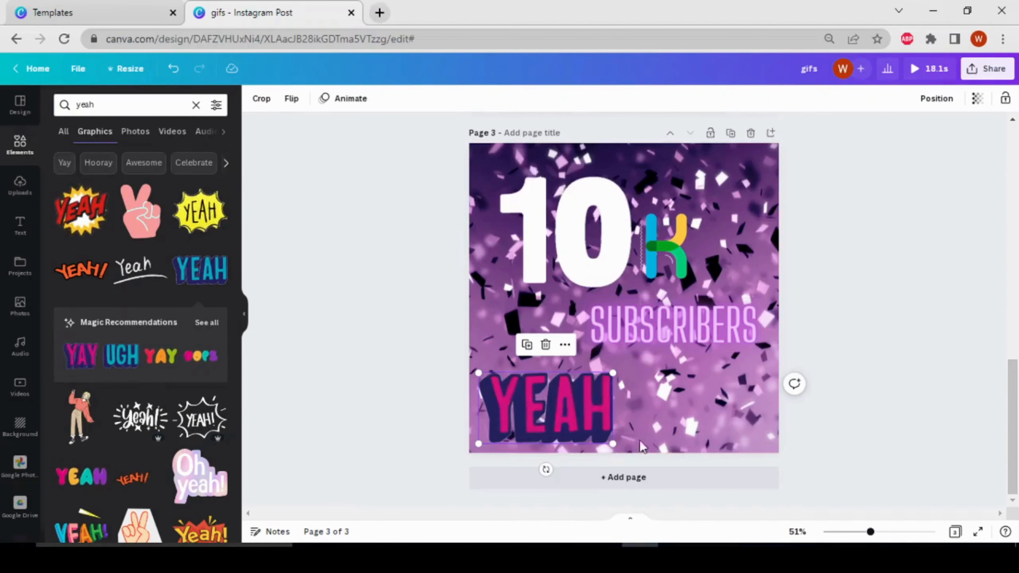
left_click(594, 481)
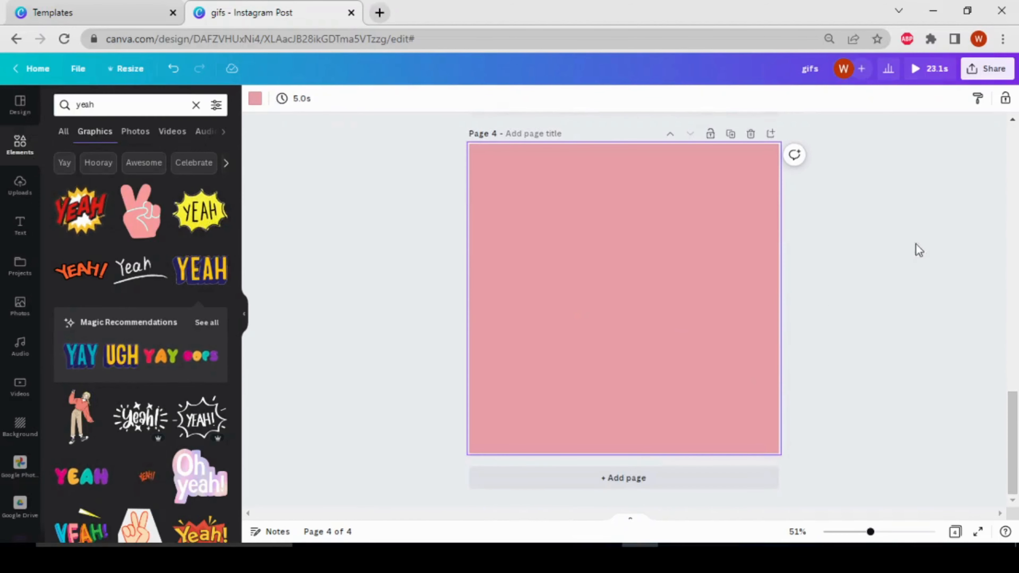
Step: Replace the element search with "birthday background" and show all of its photo results
left_click(195, 105)
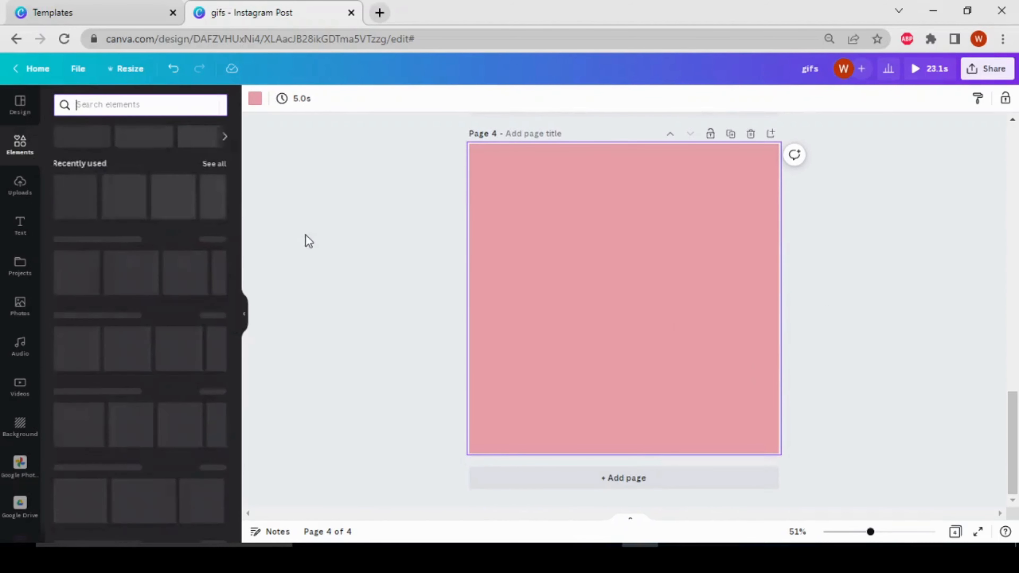
scroll(387, 264, "up", 15)
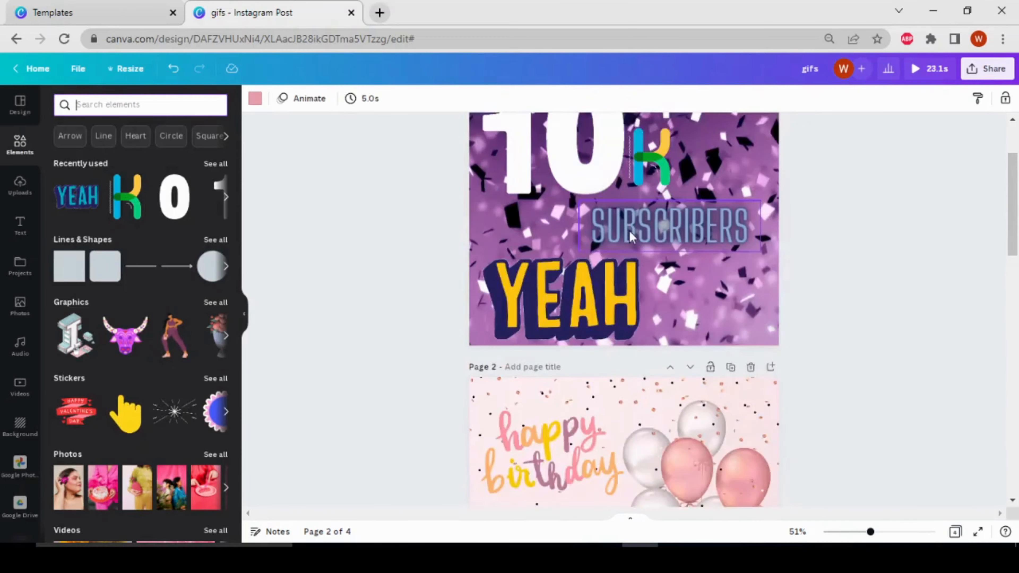
scroll(388, 306, "down", 4)
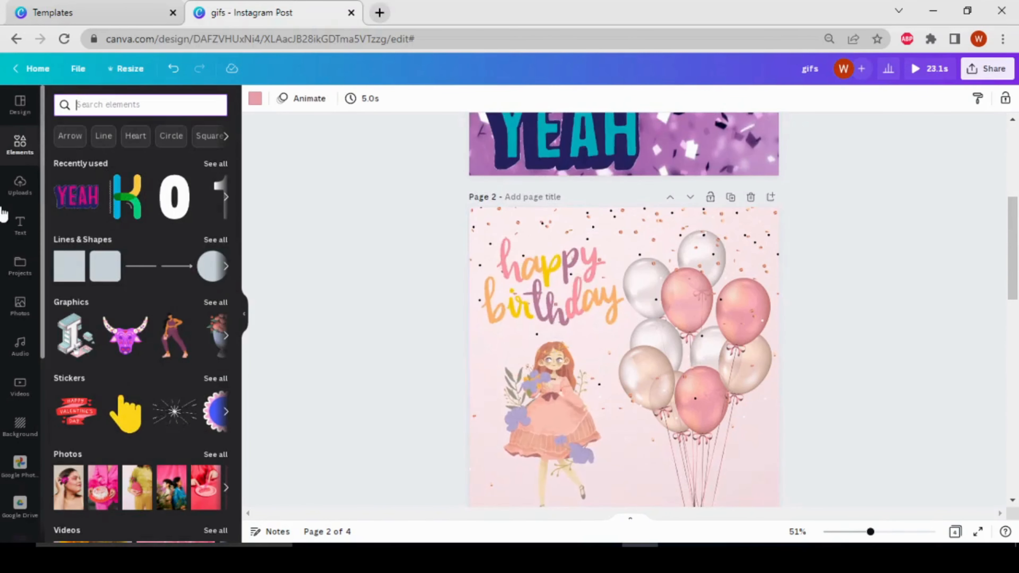
left_click(125, 105)
type("bi")
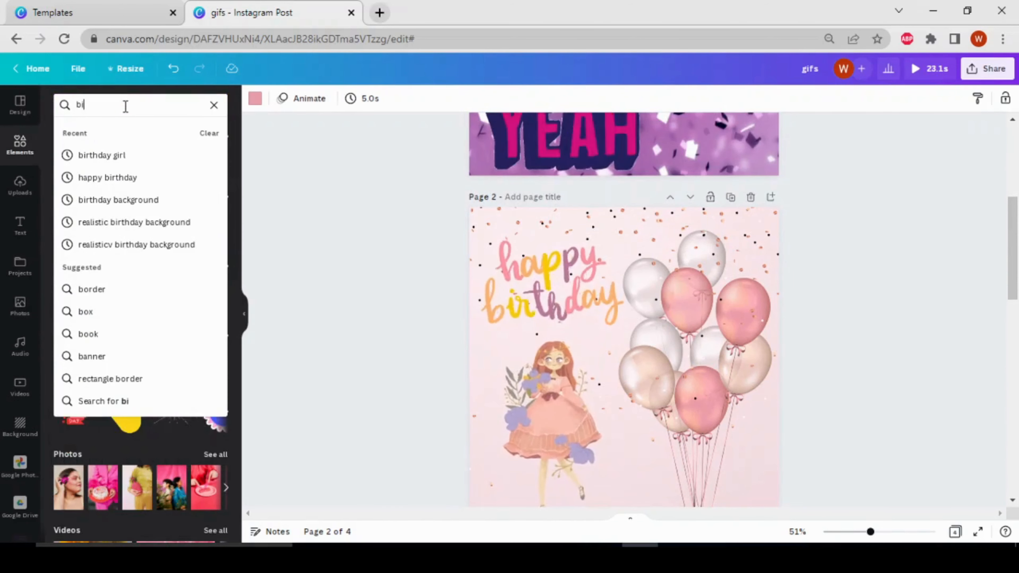
type("rthday")
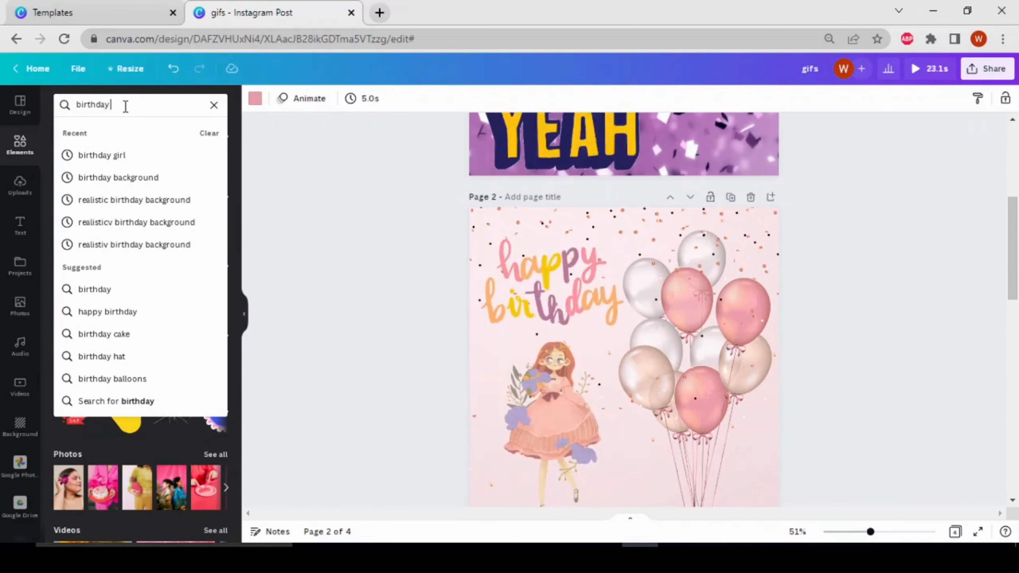
left_click(161, 179)
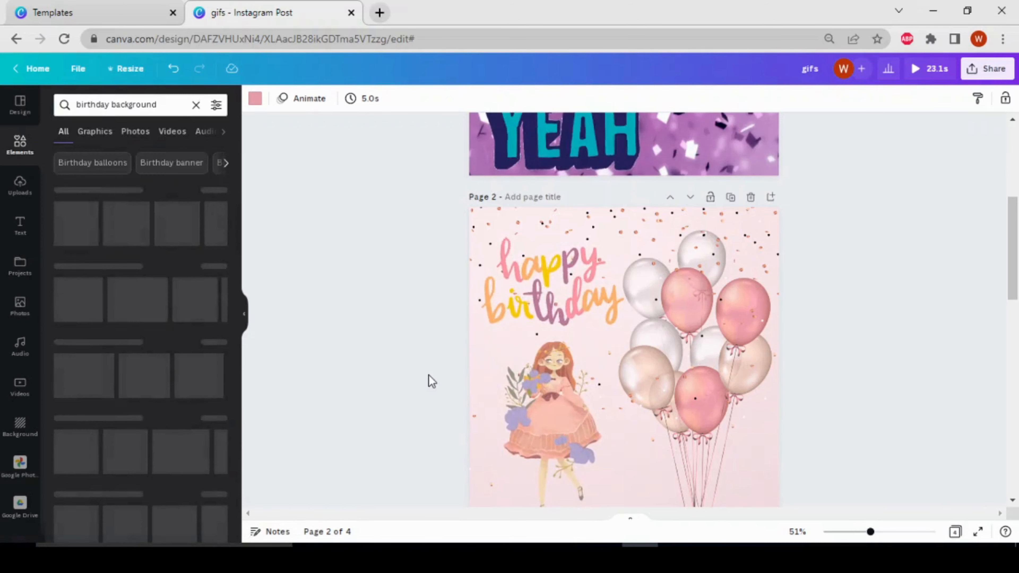
scroll(394, 309, "down", 15)
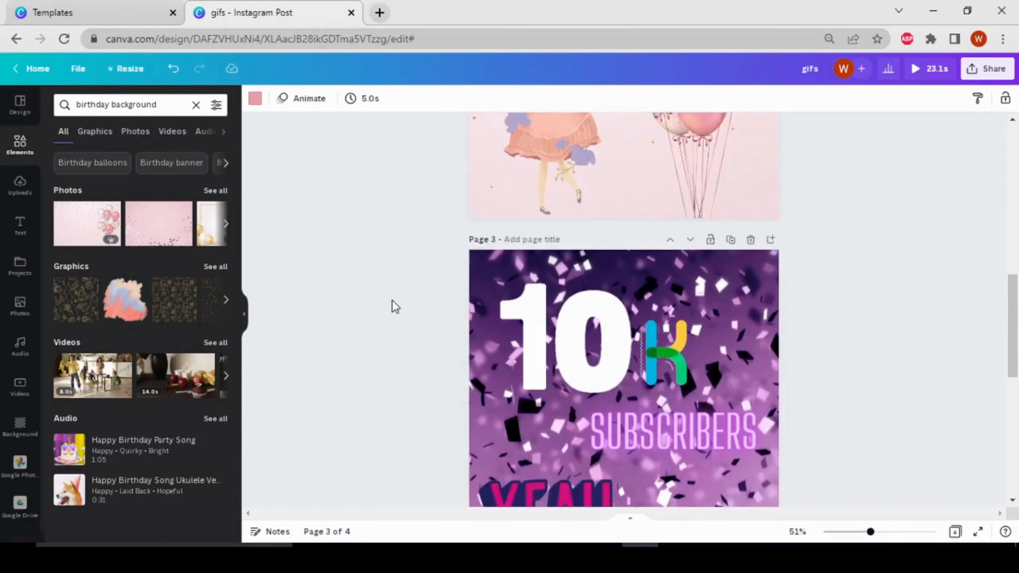
left_click(213, 191)
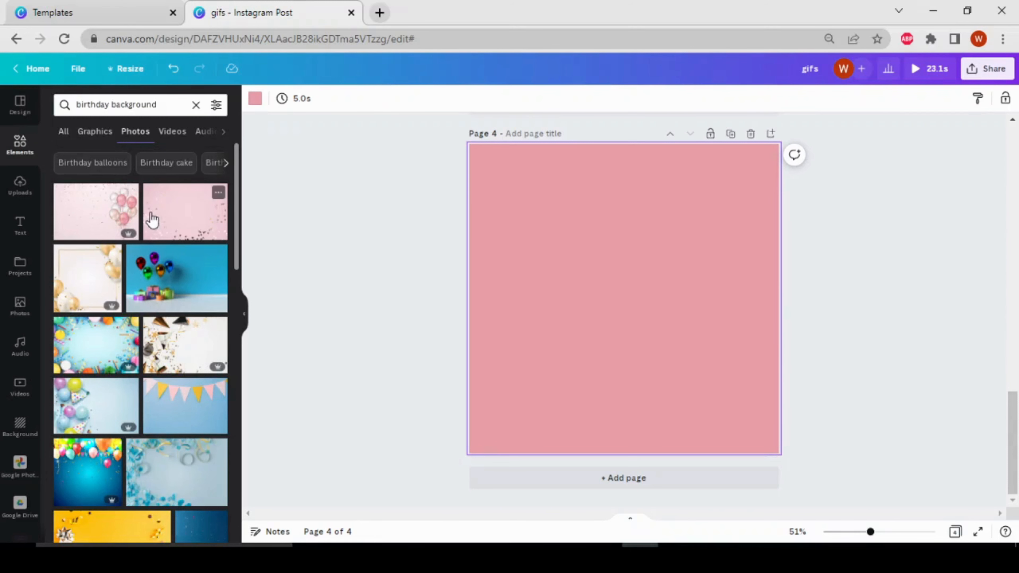
Step: Set the pink confetti and balloons photo as page 4's background and shift it left until all the balloons fit on the page
left_click(100, 216)
right_click(679, 296)
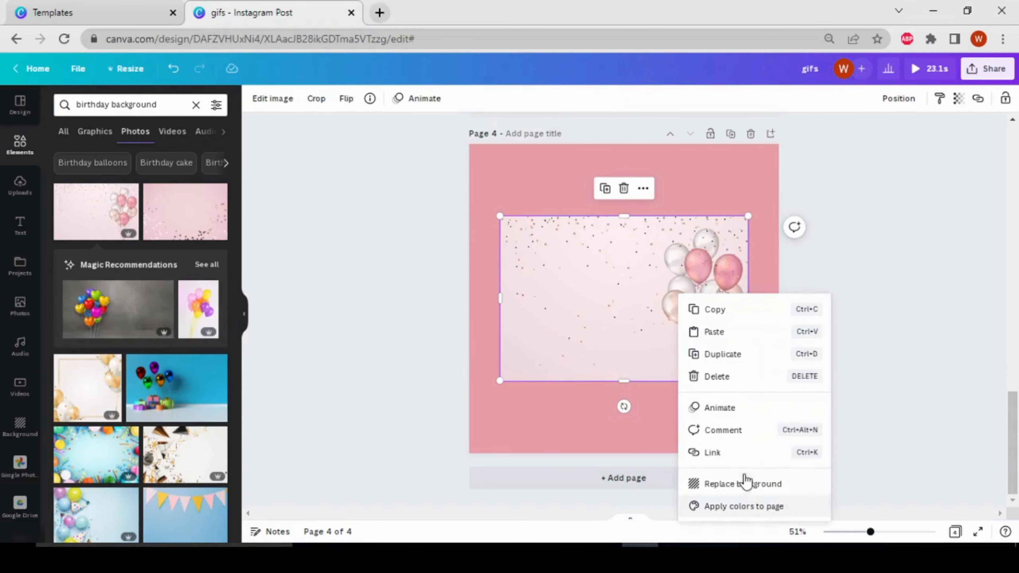
left_click(745, 484)
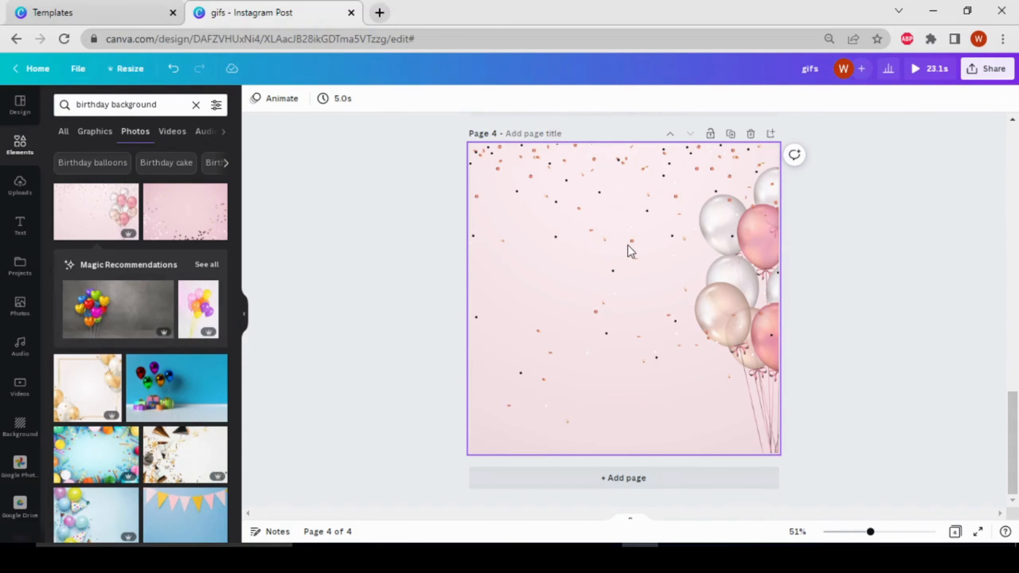
double_click(629, 247)
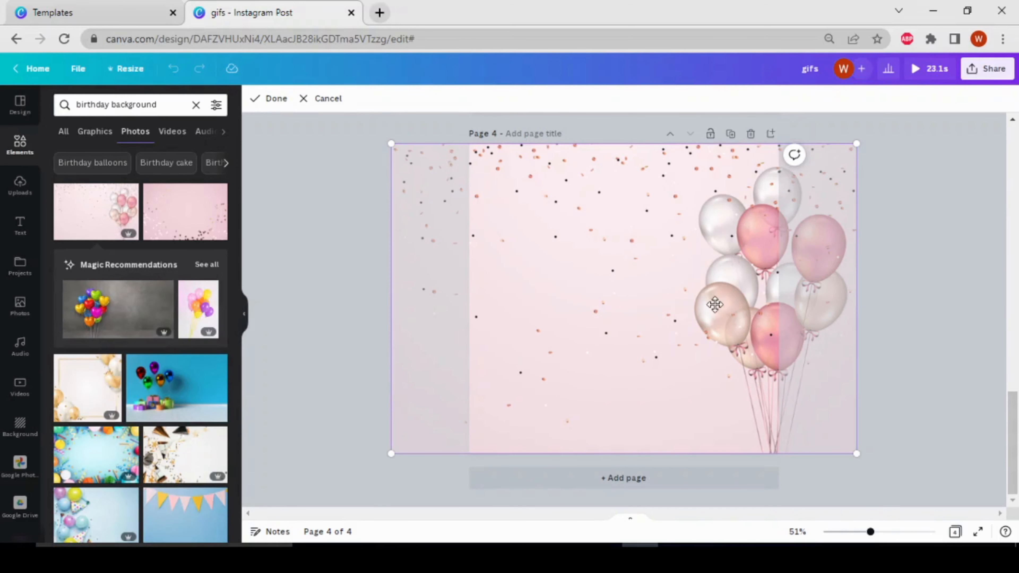
left_click_drag(704, 312, 638, 320)
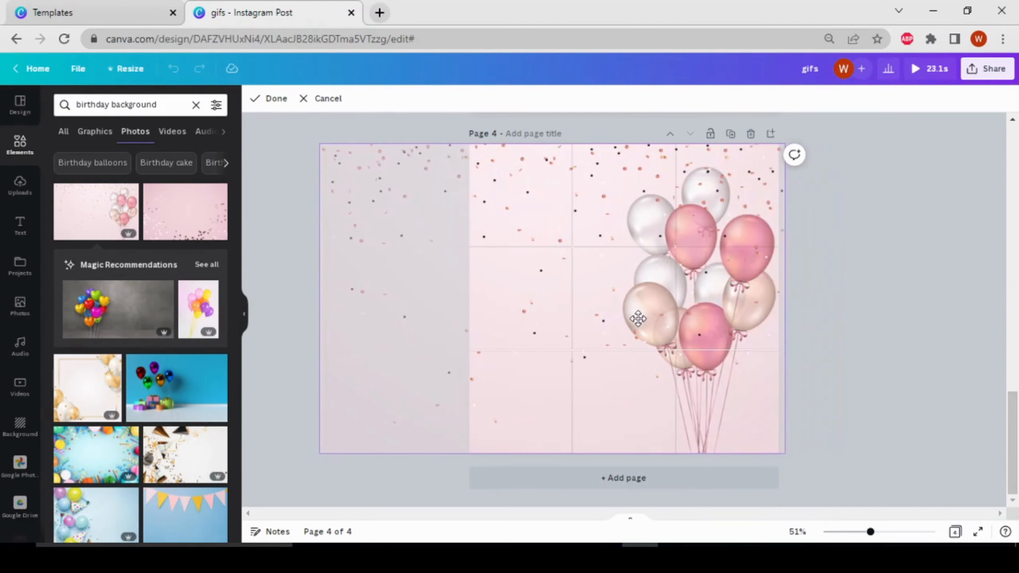
left_click(904, 289)
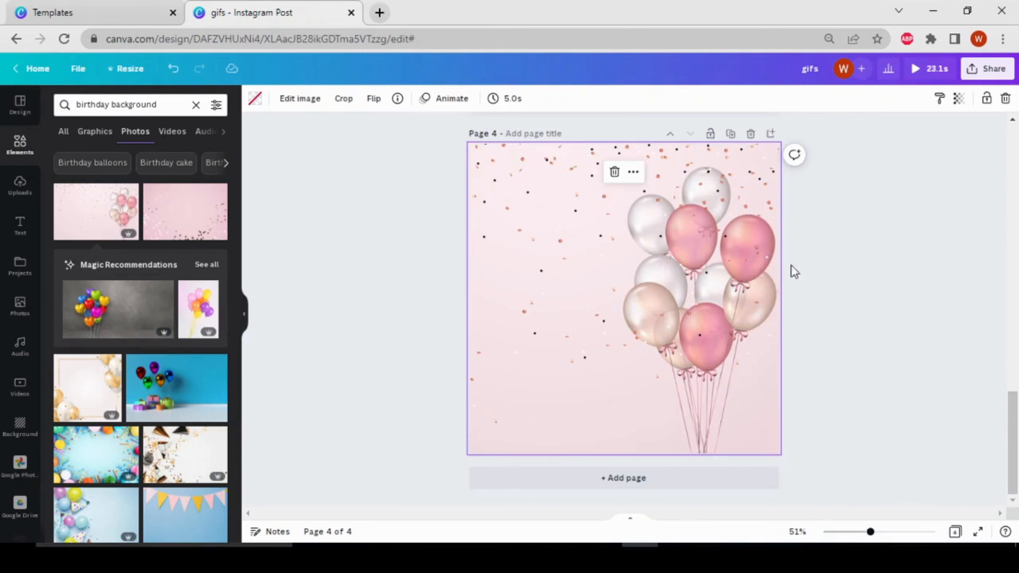
Step: Search the elements for "happy birthday" and limit the results to graphics
scroll(607, 263, "up", 15)
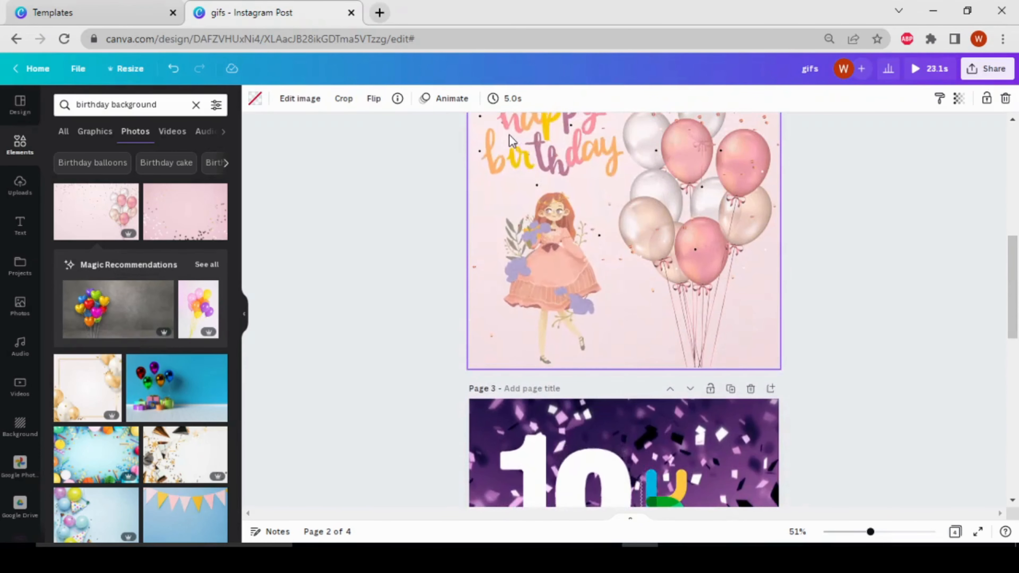
left_click(195, 106)
type("ha")
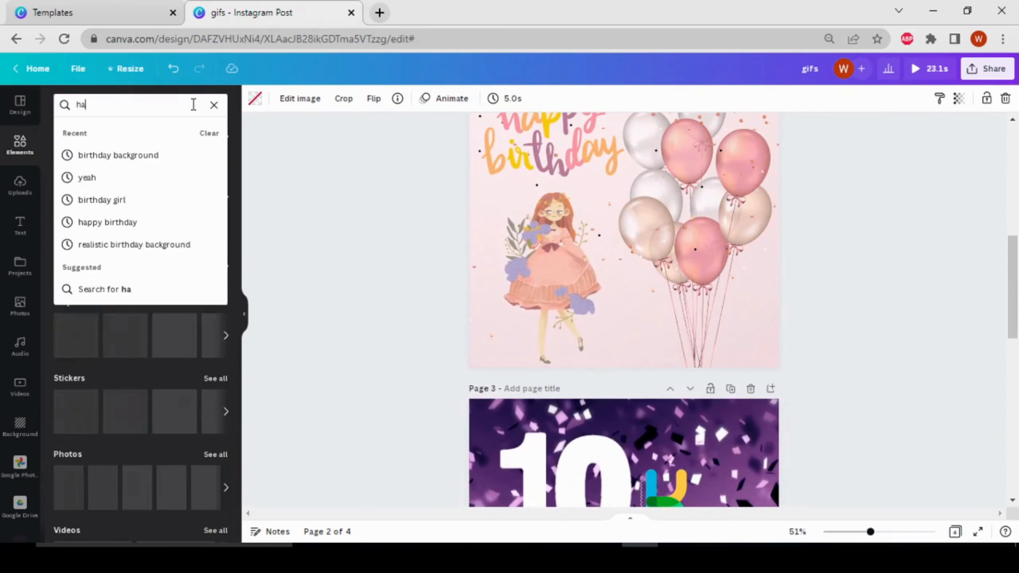
type("ppy birt")
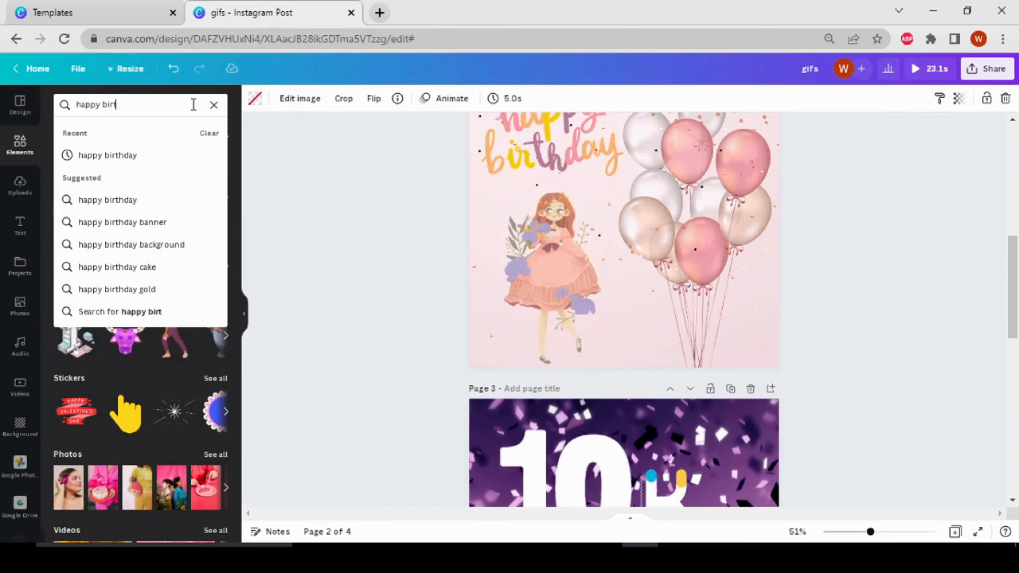
type("hday")
key("Return")
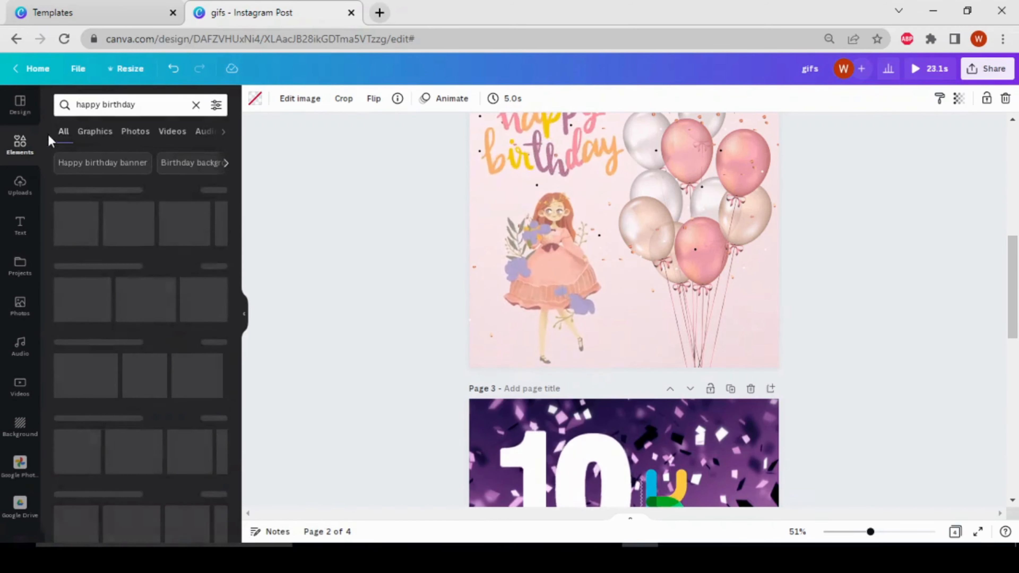
left_click(95, 131)
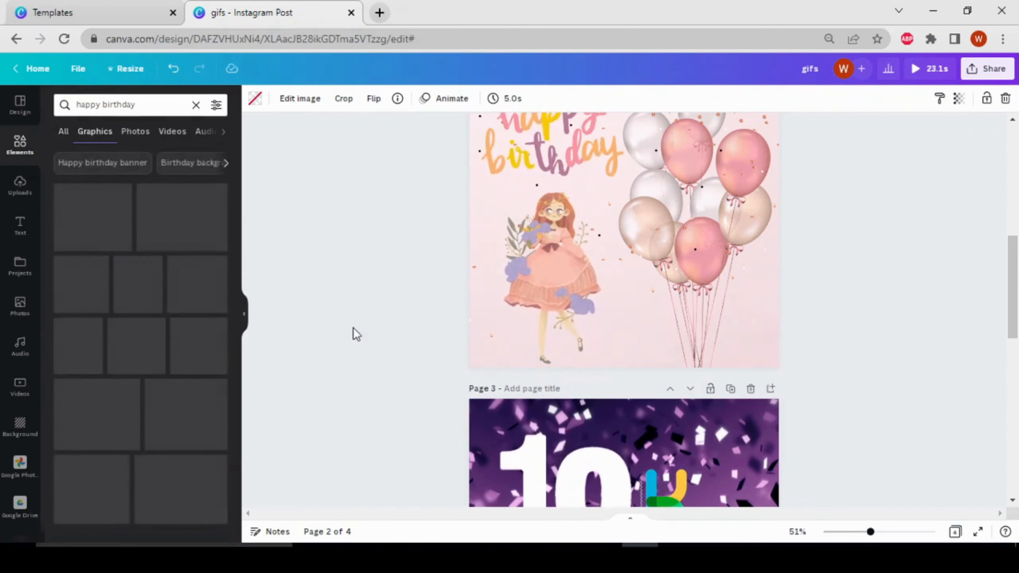